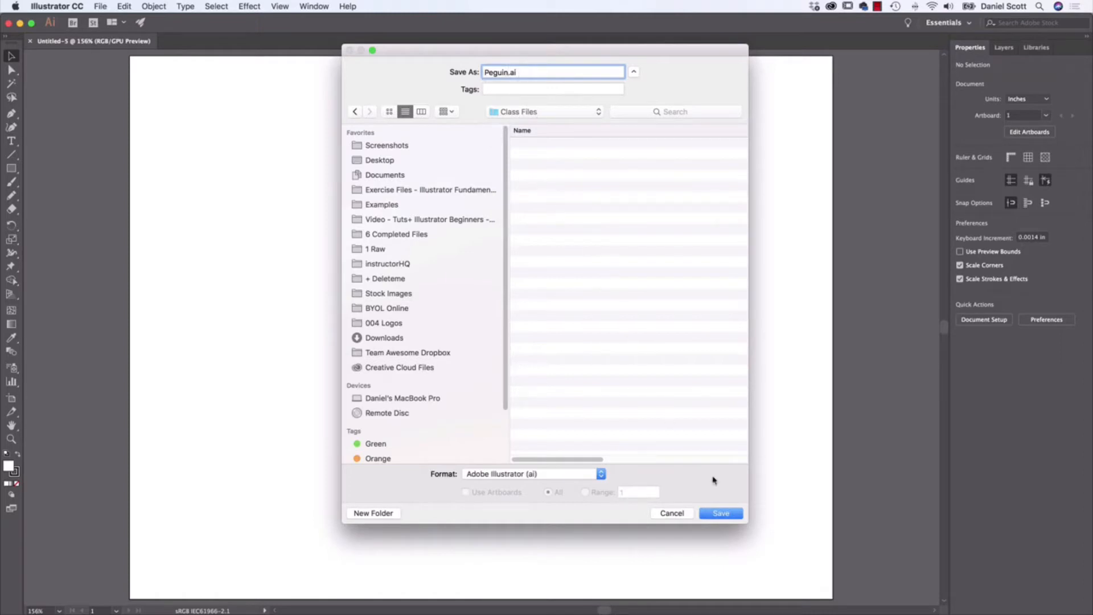
- Save the new document as Peguin.ai in Adobe Illustrator format, accepting the default Illustrator Options
{"action": "left_click", "coordinate": [733, 513]}
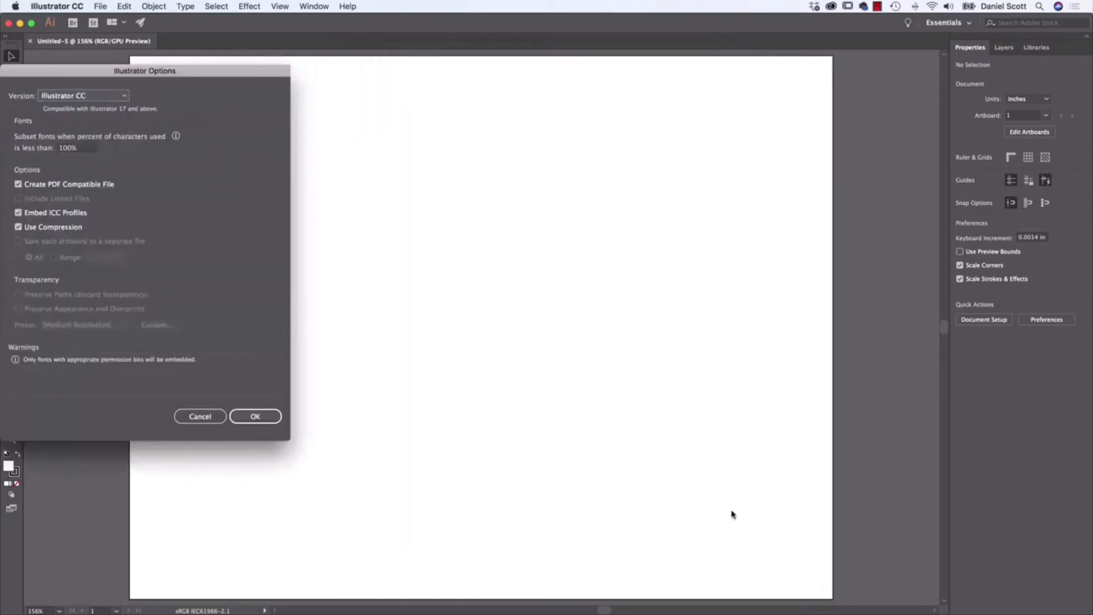
{"action": "left_click_drag", "start_coordinate": [243, 71], "coordinate": [515, 94]}
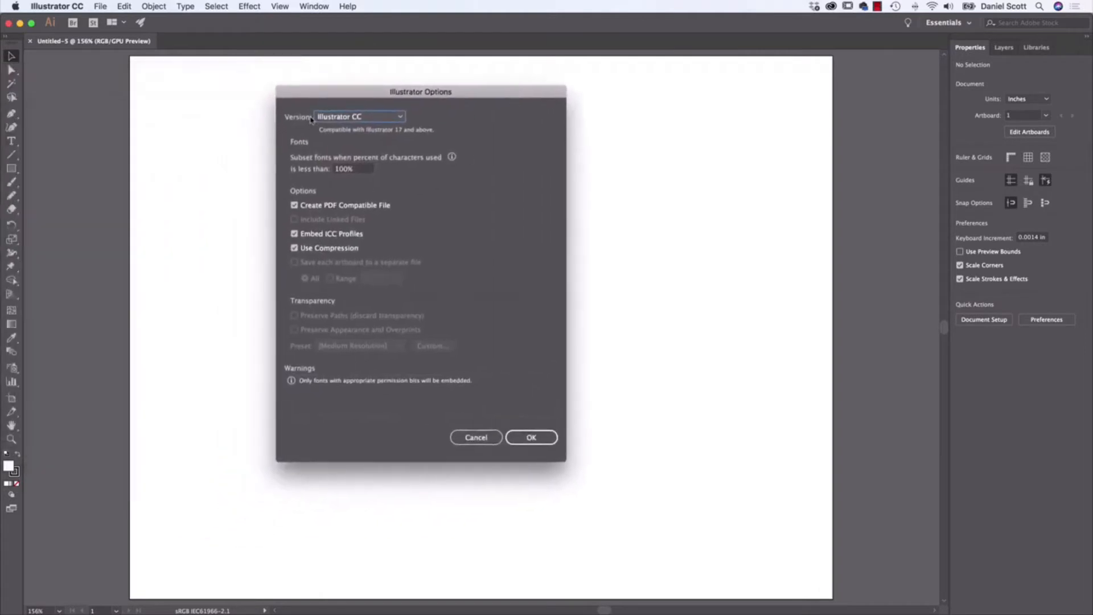
{"action": "left_click", "coordinate": [527, 438]}
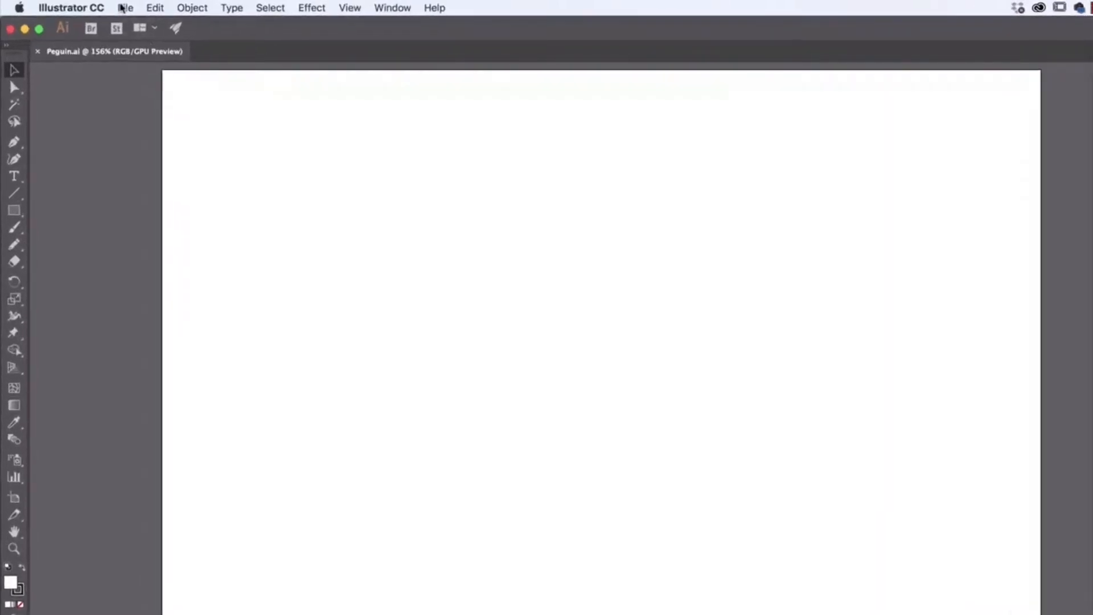
- Place Penguin.jpg from the Exercise Files folder into the document as a template
{"action": "left_click", "coordinate": [123, 8]}
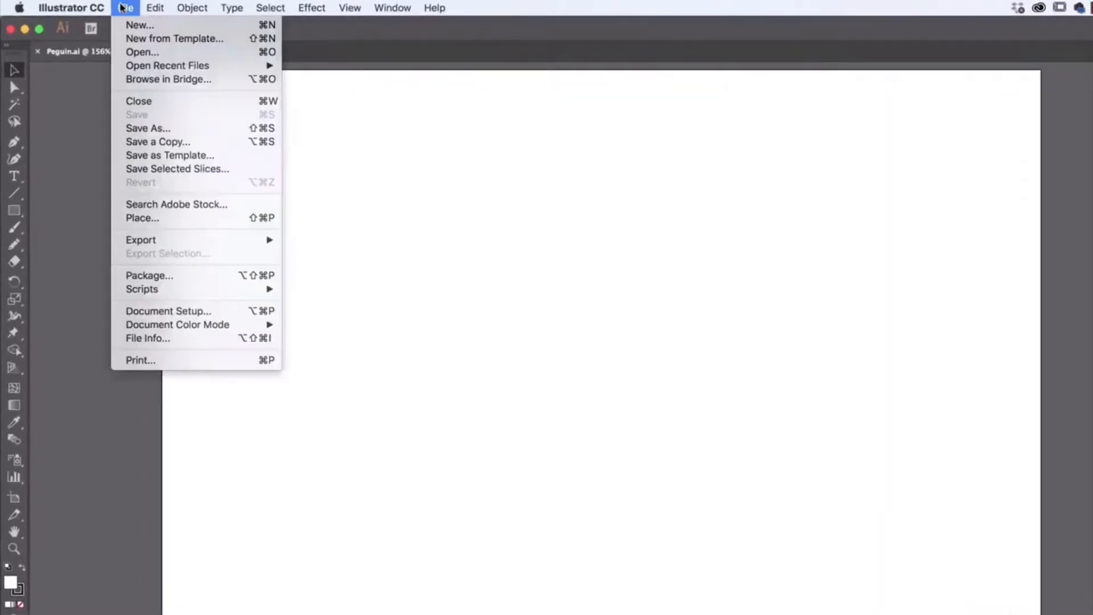
{"action": "left_click", "coordinate": [145, 222]}
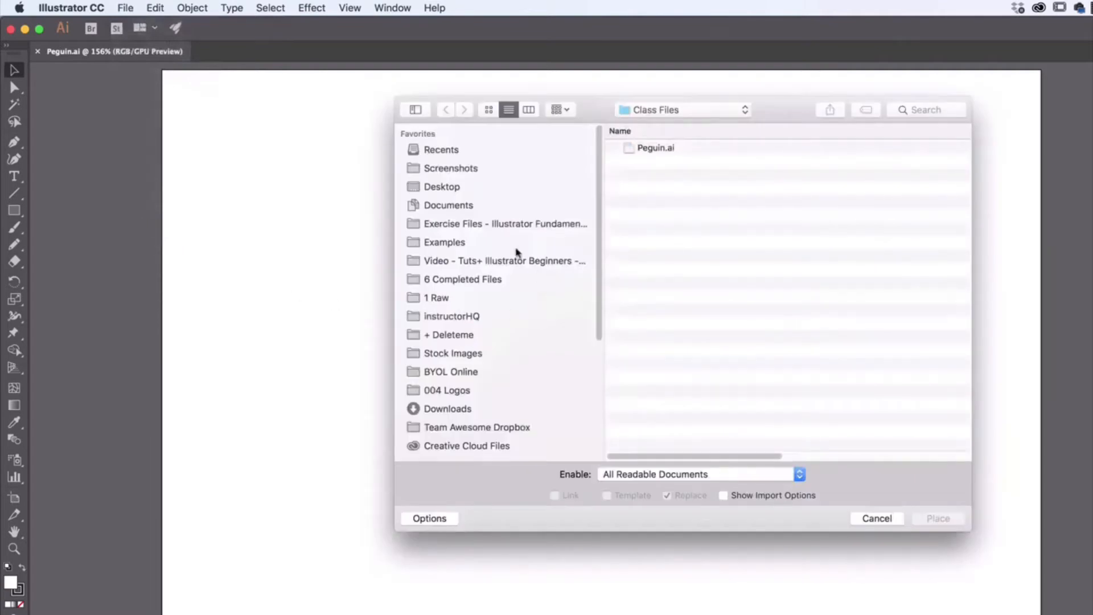
{"action": "left_click", "coordinate": [495, 225]}
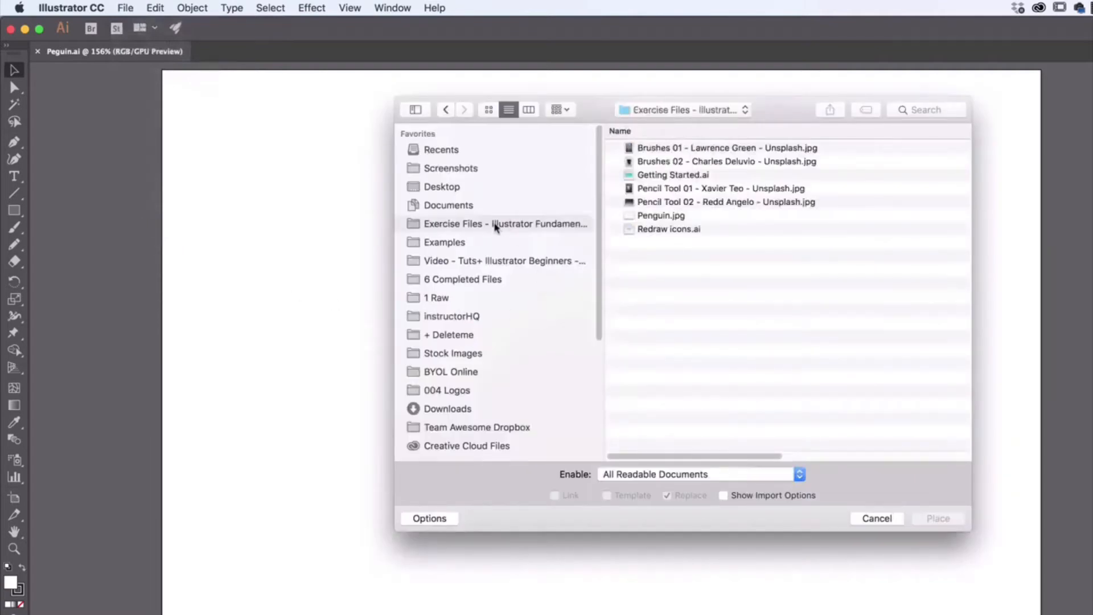
{"action": "left_click", "coordinate": [677, 219]}
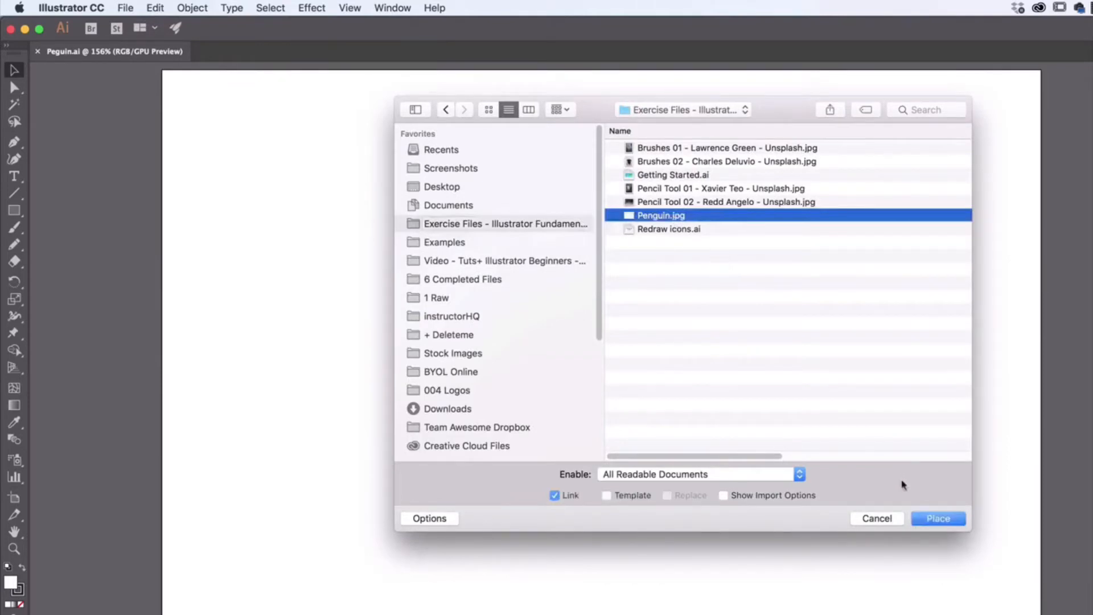
{"action": "left_click", "coordinate": [605, 496]}
{"action": "left_click", "coordinate": [936, 517]}
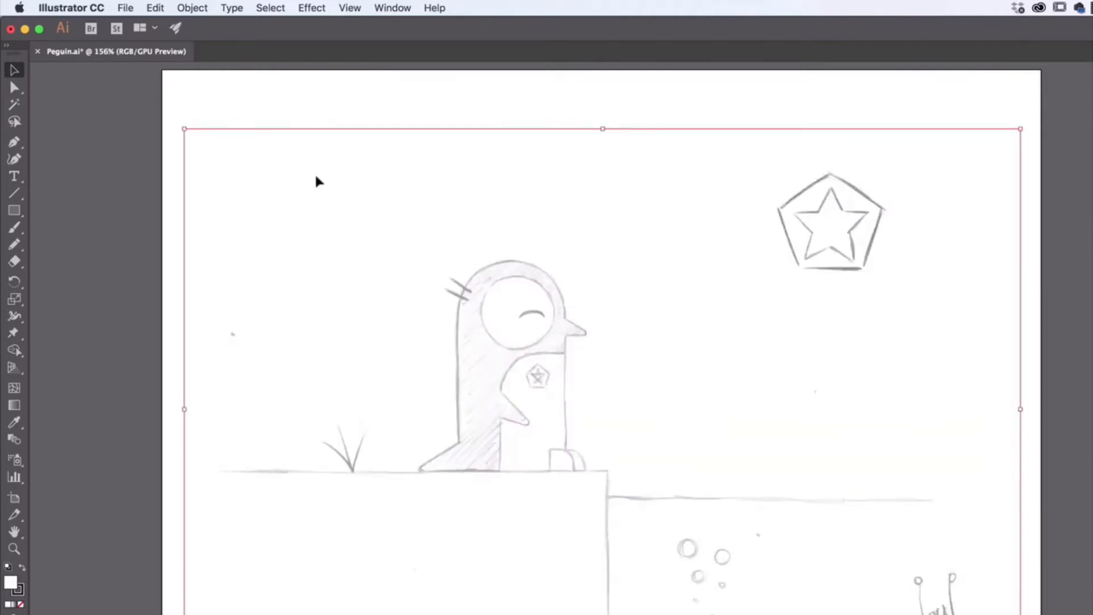
- Try to select and drag the placed sketch image on the artboard
{"action": "left_click", "coordinate": [404, 106]}
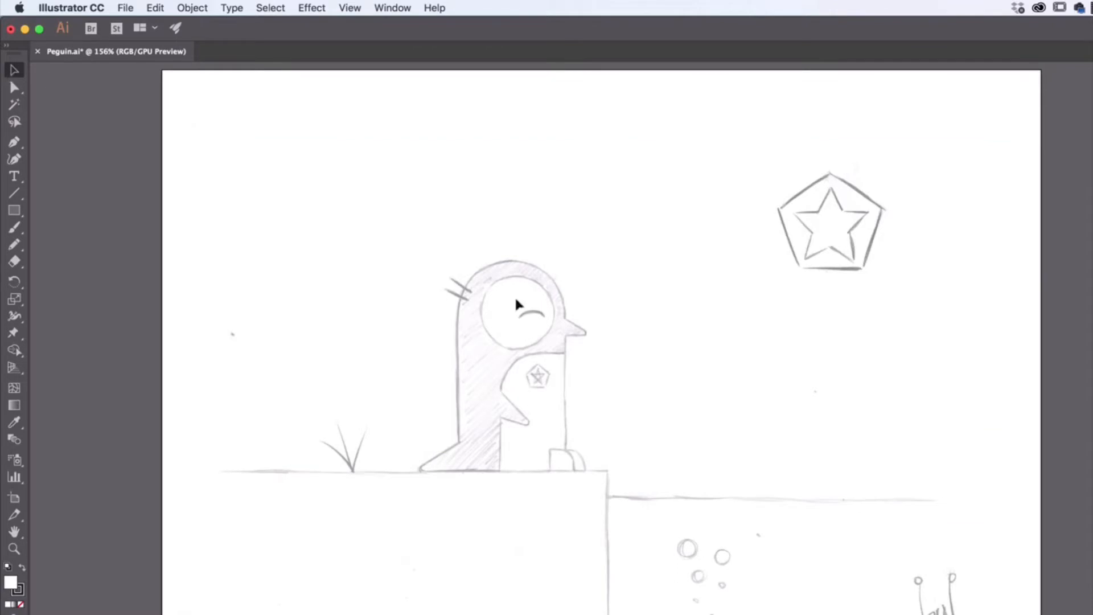
{"action": "left_click_drag", "start_coordinate": [497, 276], "coordinate": [636, 399]}
{"action": "mouse_move", "coordinate": [651, 256]}
{"action": "left_mouse_down"}
{"action": "mouse_move", "coordinate": [425, 419]}
{"action": "mouse_move", "coordinate": [808, 436]}
{"action": "left_mouse_up"}
{"action": "left_click_drag", "start_coordinate": [808, 346], "coordinate": [655, 512]}
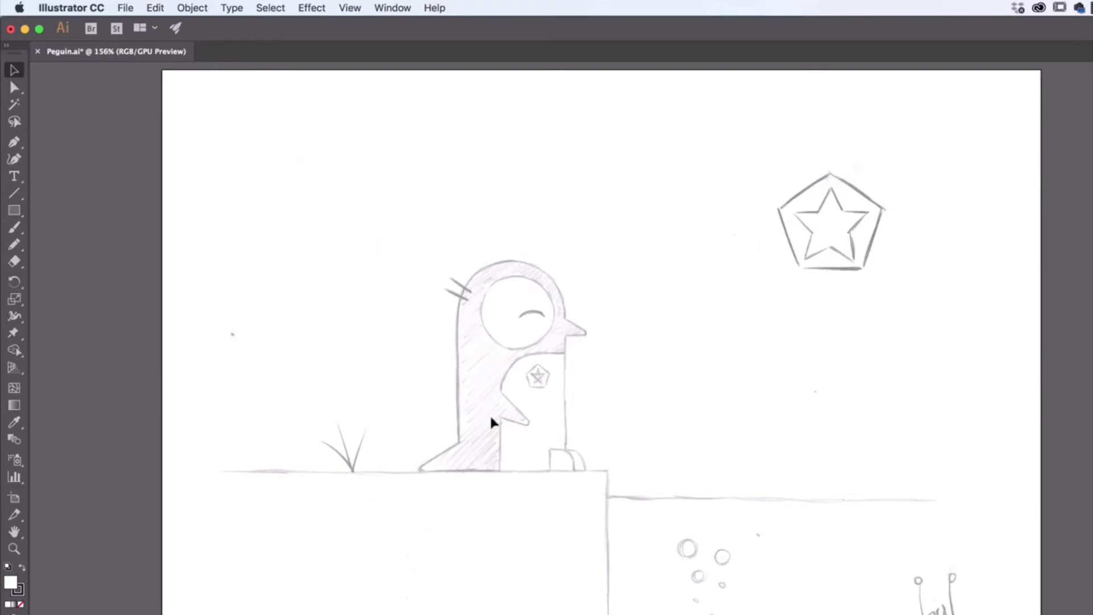
- Unlock the template layer and drag the sketch image around the artboard
{"action": "left_click", "coordinate": [999, 48]}
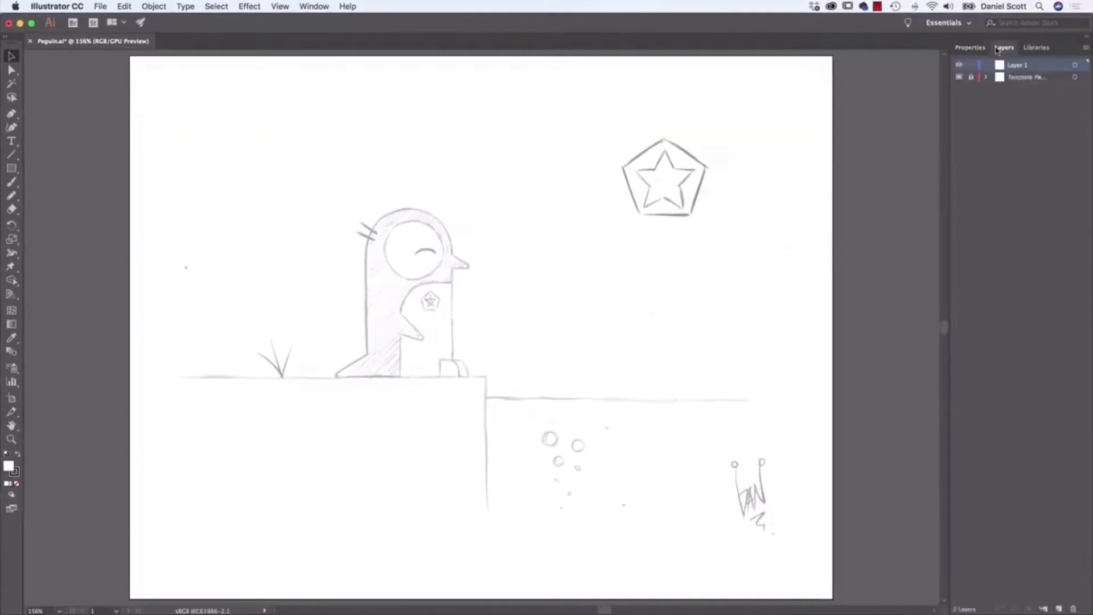
{"action": "left_click", "coordinate": [1025, 82]}
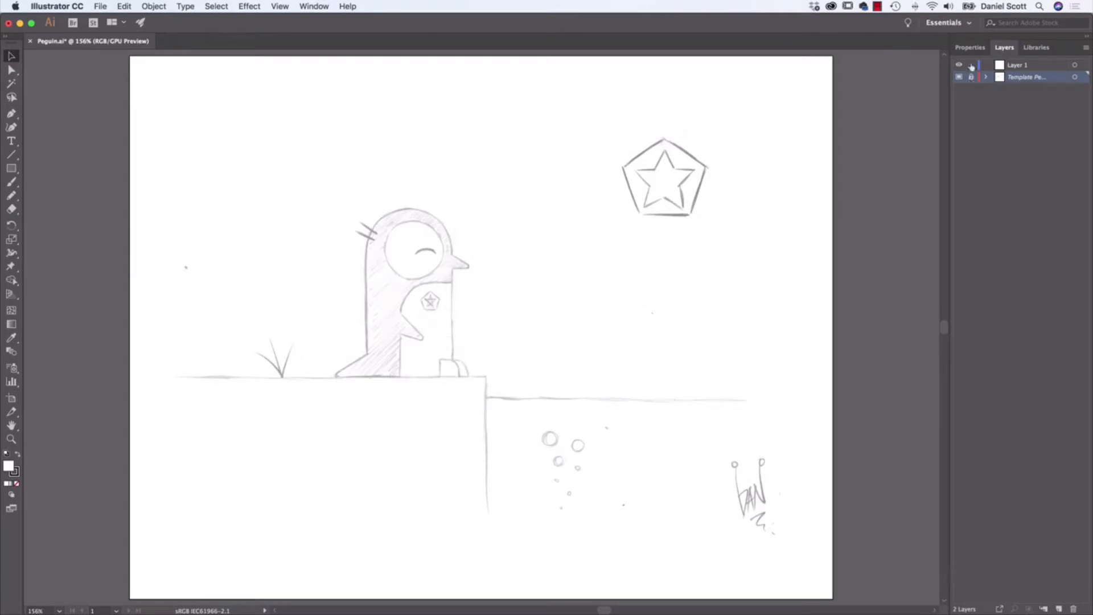
{"action": "left_click", "coordinate": [972, 81]}
{"action": "left_click", "coordinate": [539, 254]}
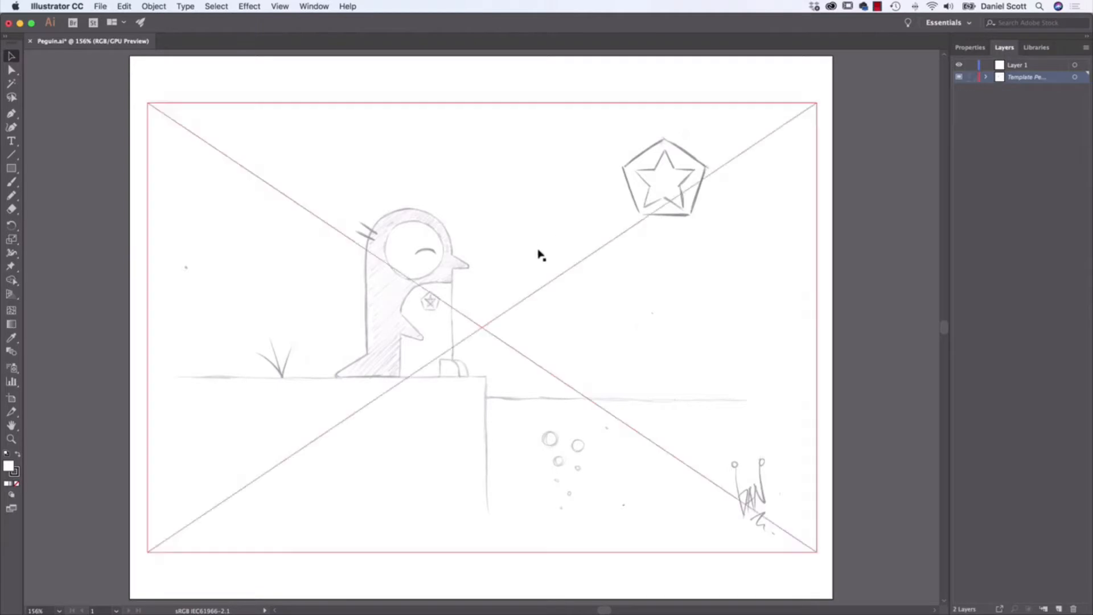
{"action": "left_click_drag", "start_coordinate": [535, 256], "coordinate": [349, 212]}
{"action": "left_click_drag", "start_coordinate": [573, 271], "coordinate": [608, 321]}
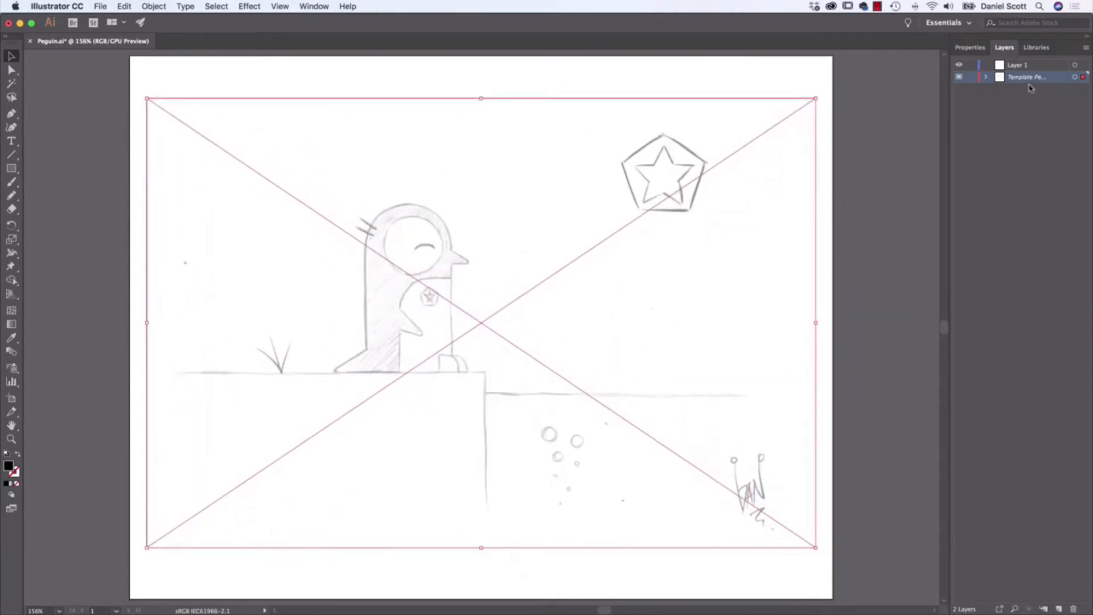
- Relock the template layer and make Layer 1 the active layer
{"action": "left_click", "coordinate": [972, 79]}
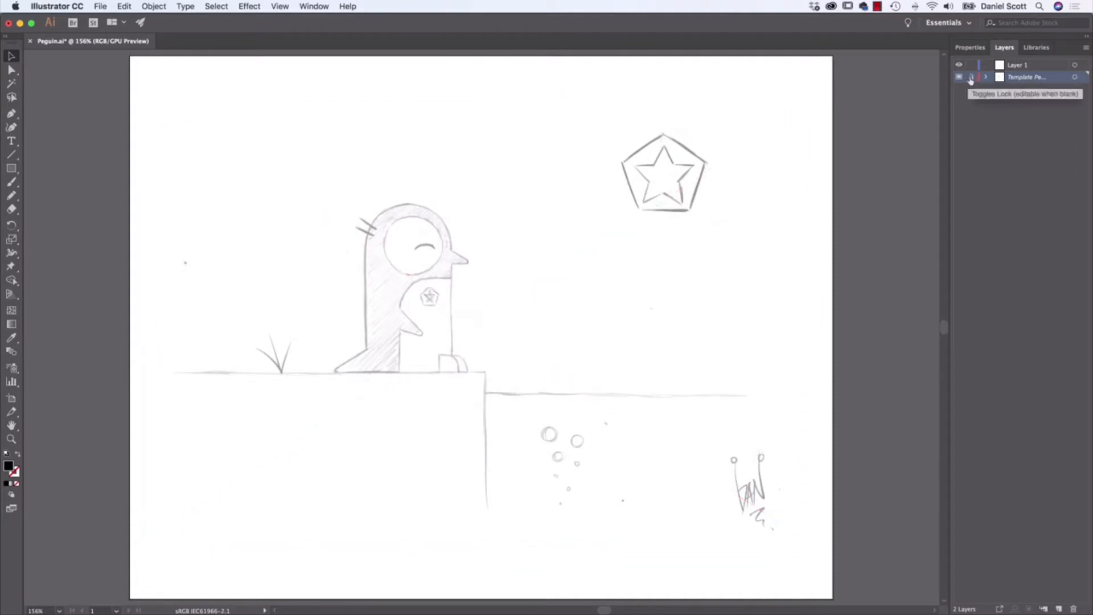
{"action": "left_click", "coordinate": [1020, 68]}
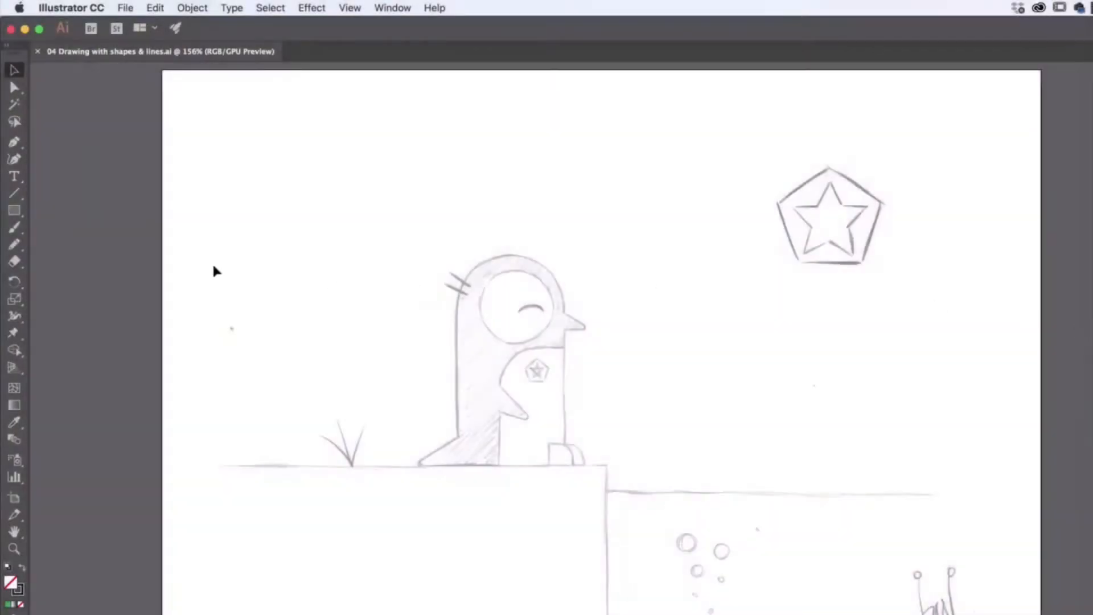
- Pick the Rectangle tool from the shape tools group
{"action": "left_click", "coordinate": [16, 216]}
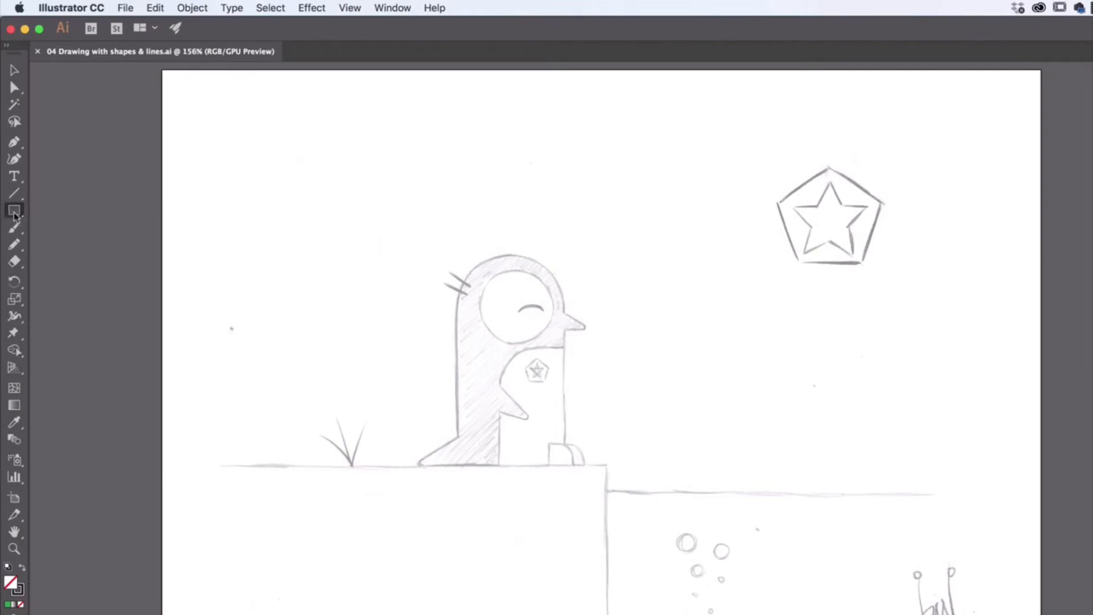
{"action": "left_click", "coordinate": [14, 214]}
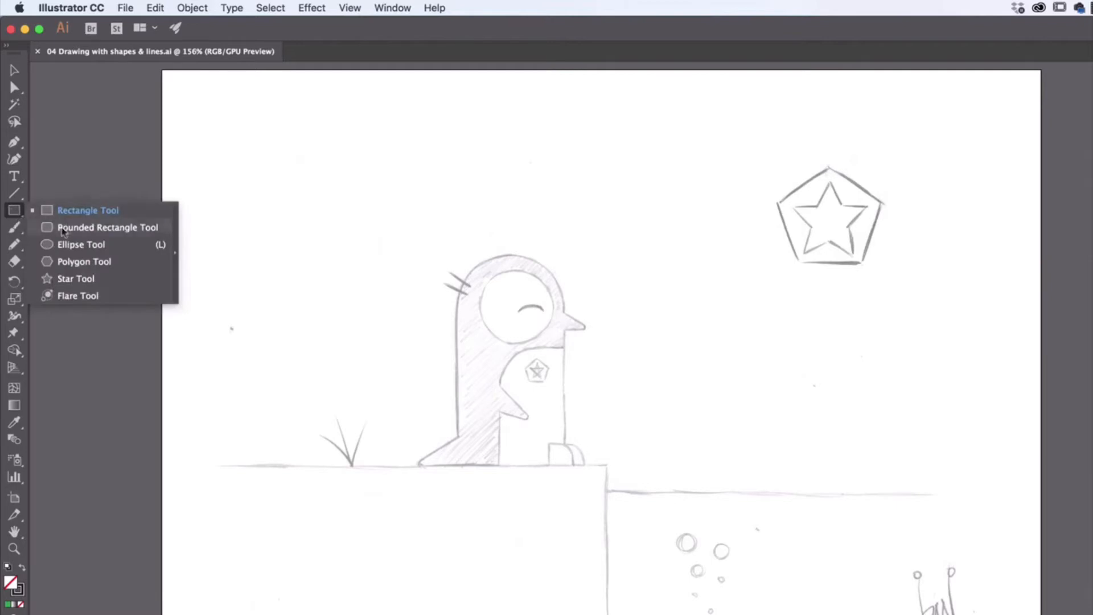
{"action": "left_click", "coordinate": [68, 247]}
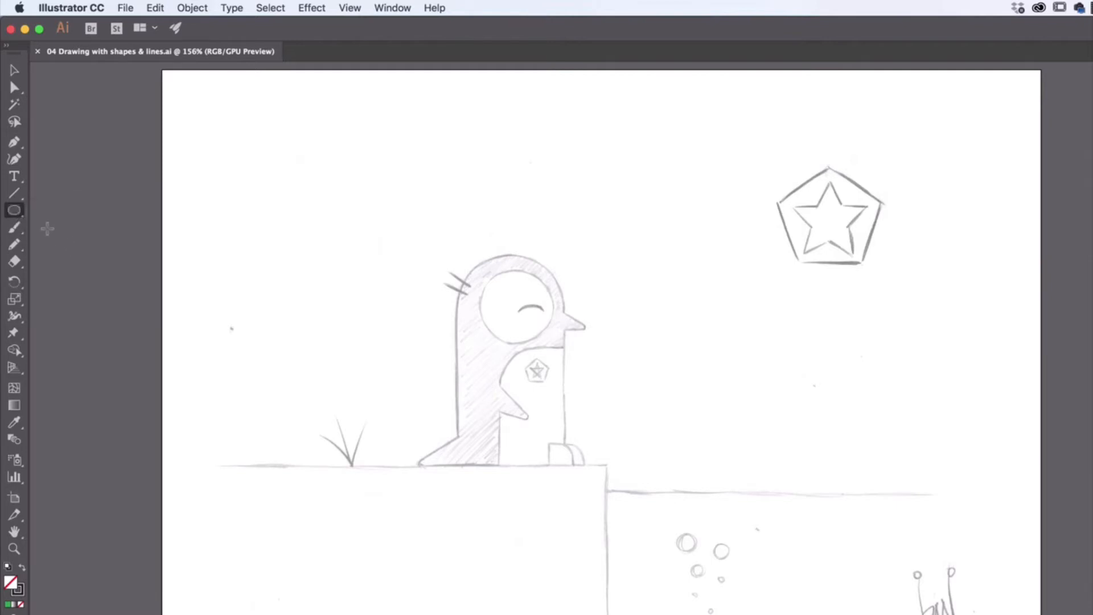
{"action": "left_click", "coordinate": [15, 212]}
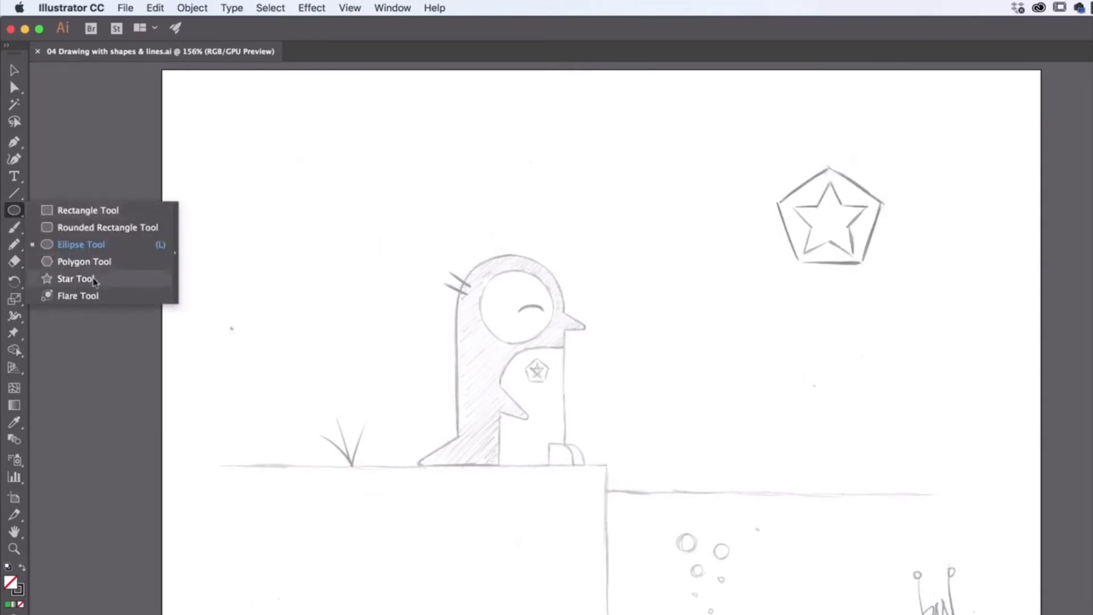
{"action": "left_click", "coordinate": [83, 212]}
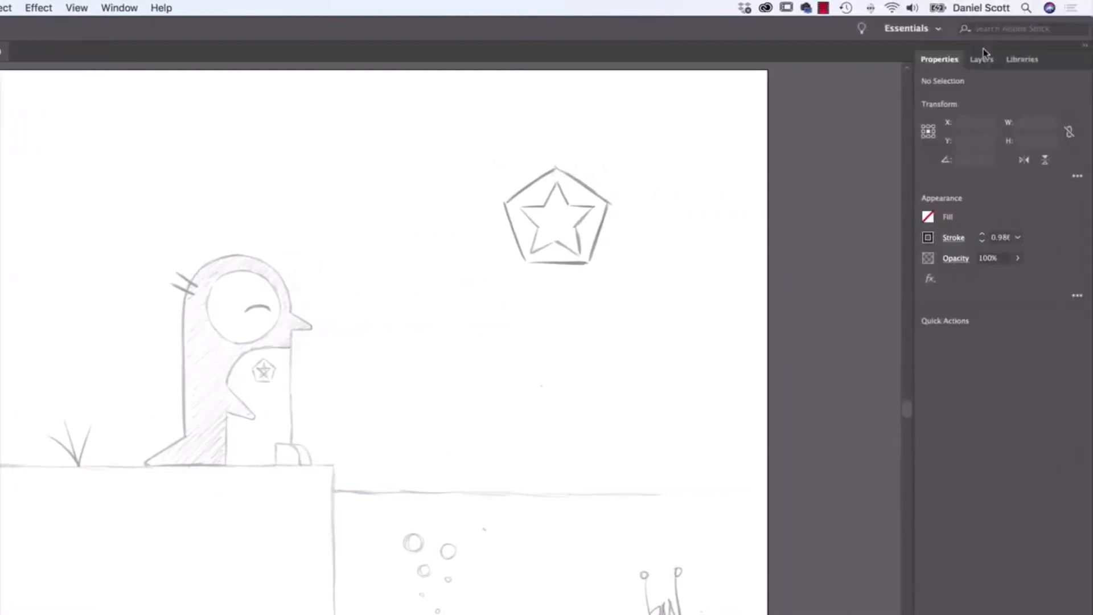
- Set the fill colour to green from the swatches
{"action": "left_click", "coordinate": [991, 59]}
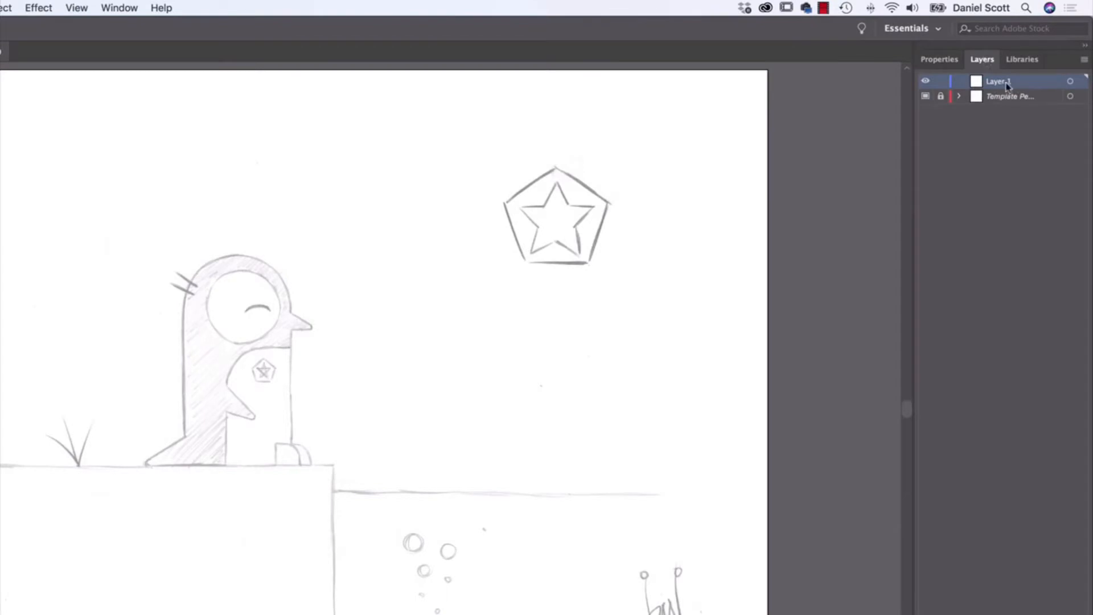
{"action": "left_click", "coordinate": [947, 59]}
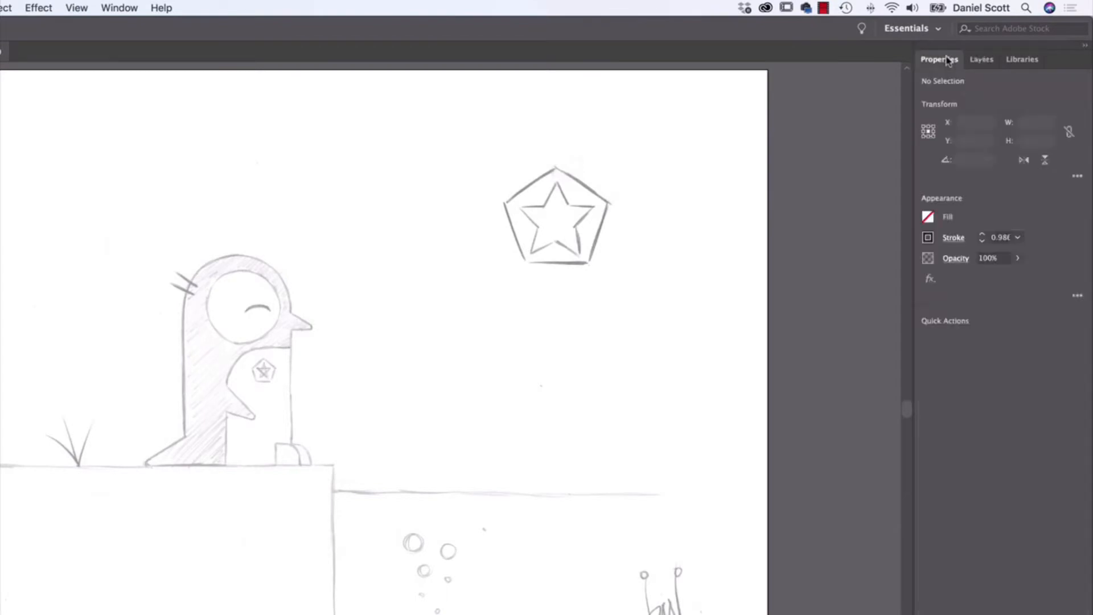
{"action": "left_click", "coordinate": [927, 219]}
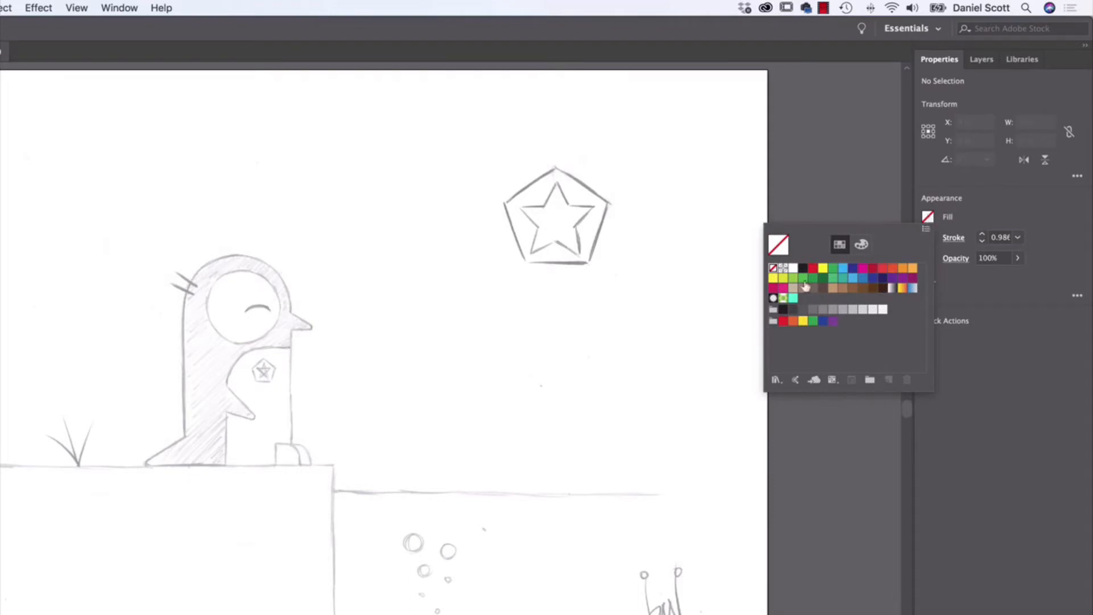
{"action": "left_click", "coordinate": [852, 267]}
{"action": "left_click", "coordinate": [863, 268]}
{"action": "left_click", "coordinate": [822, 267]}
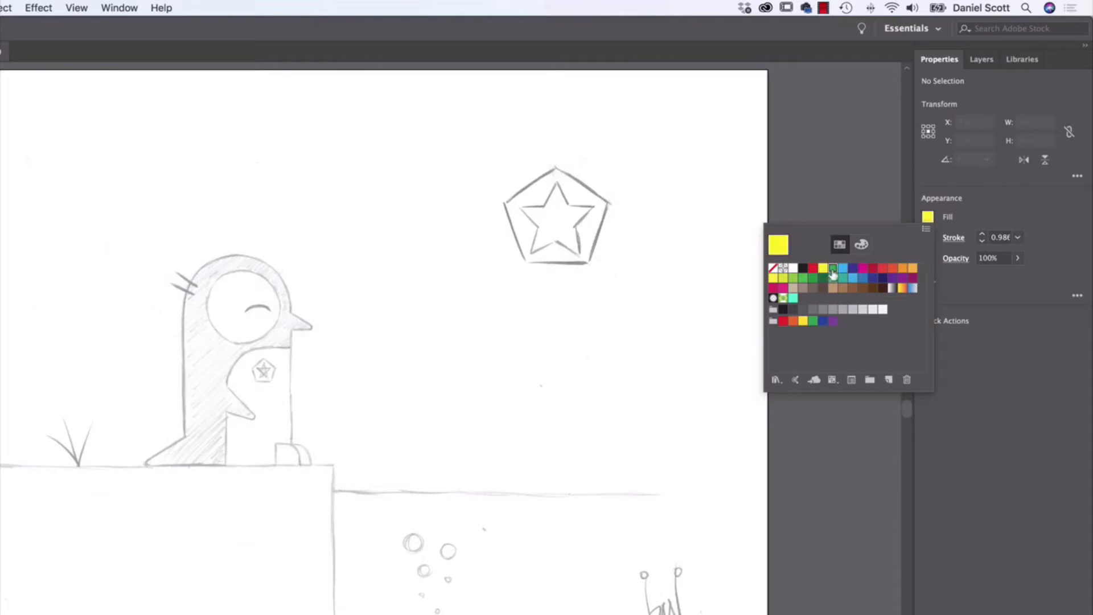
{"action": "left_click", "coordinate": [832, 268]}
{"action": "left_click", "coordinate": [927, 217]}
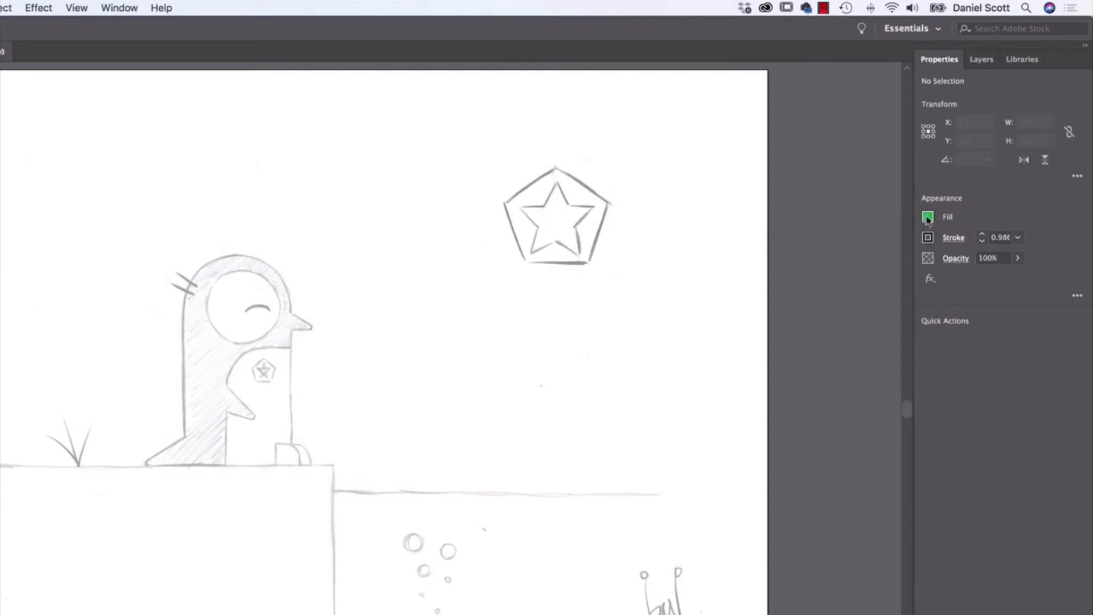
- Set the stroke weight to 1 pt
{"action": "left_click", "coordinate": [928, 237]}
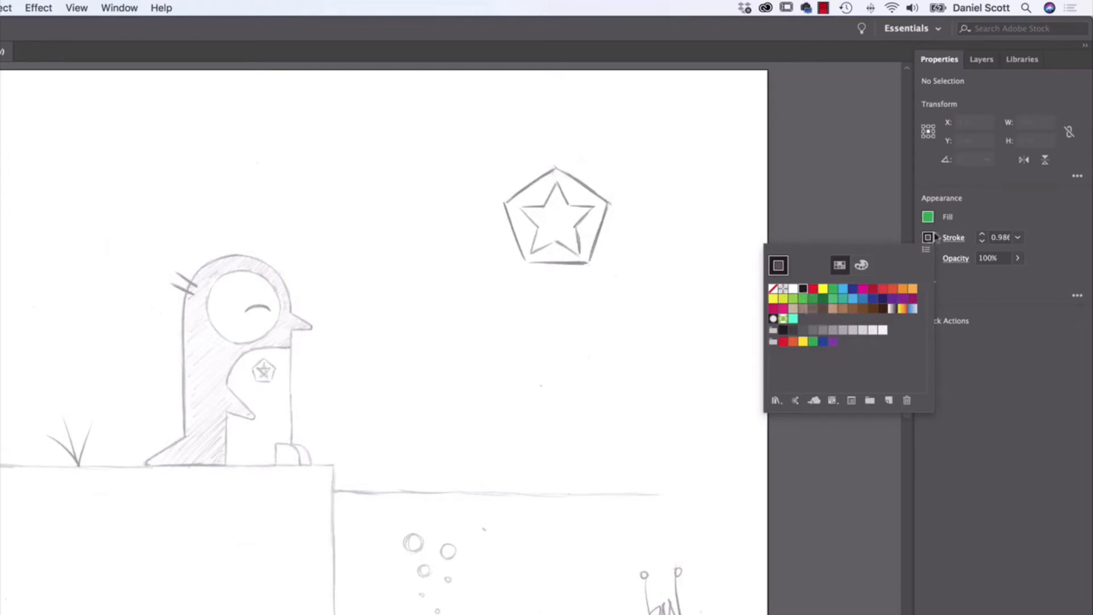
{"action": "left_click", "coordinate": [1000, 202]}
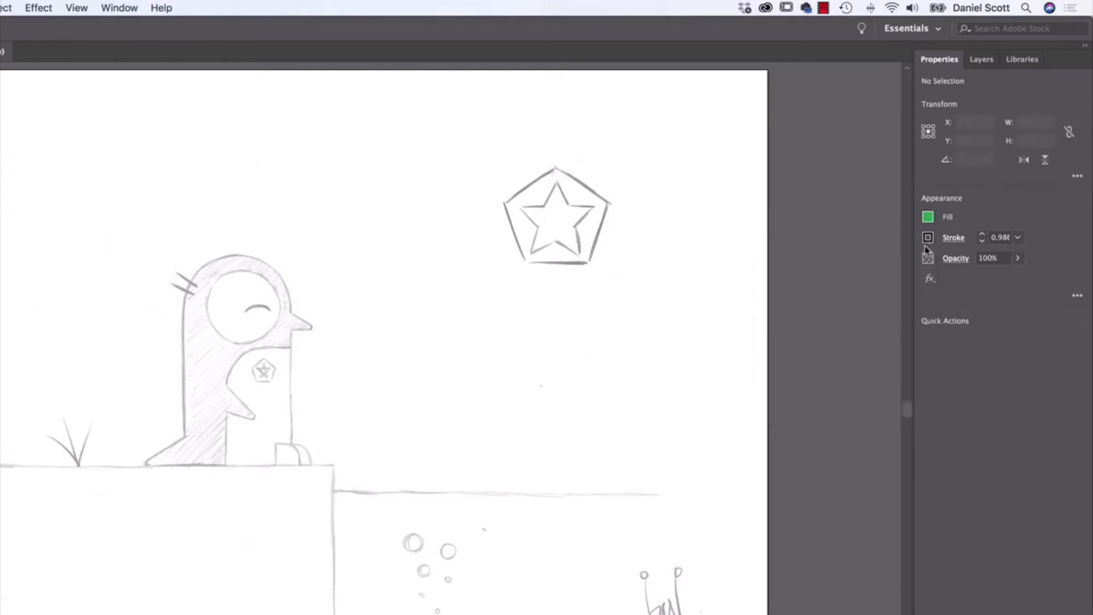
{"action": "left_click", "coordinate": [1015, 239]}
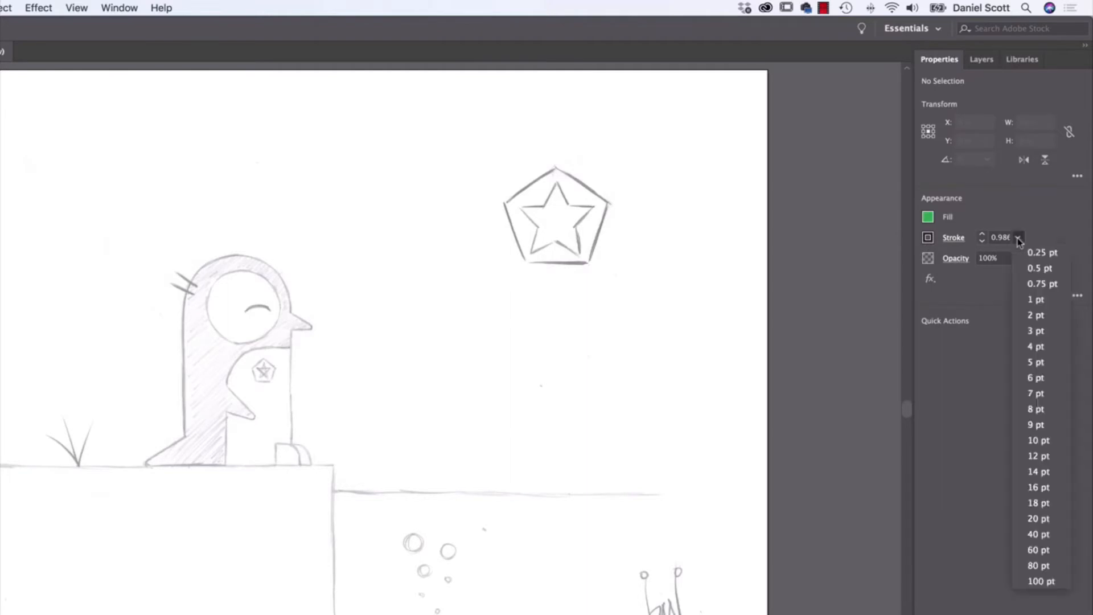
{"action": "left_click", "coordinate": [1034, 297]}
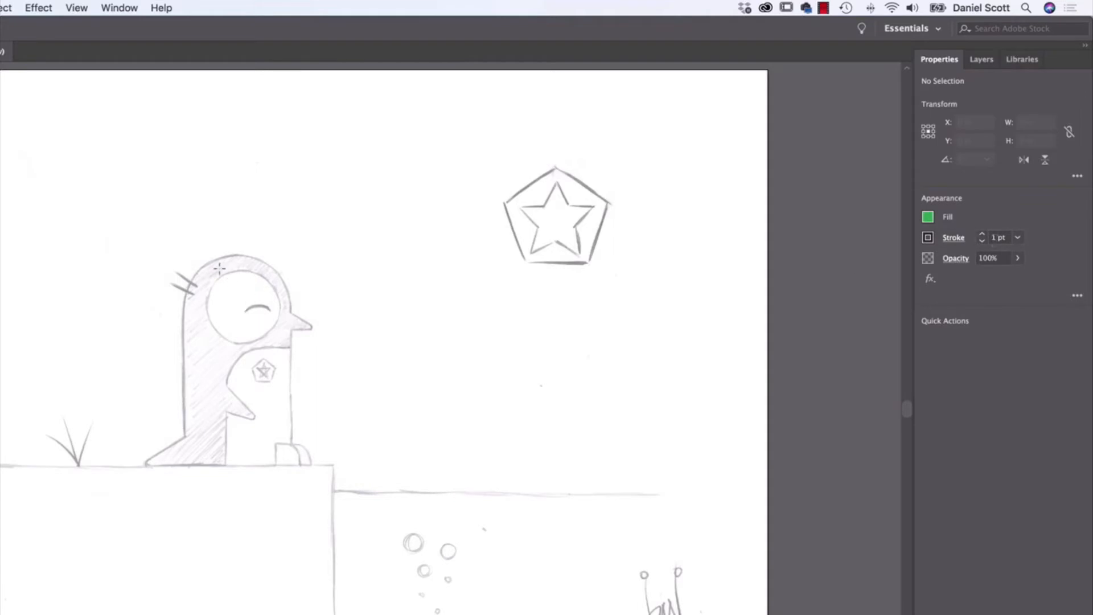
- Draw a rectangle about 1.69 x 2.11 in over the penguin's body, then deselect it with the Selection tool
{"action": "left_click_drag", "start_coordinate": [164, 241], "coordinate": [300, 408]}
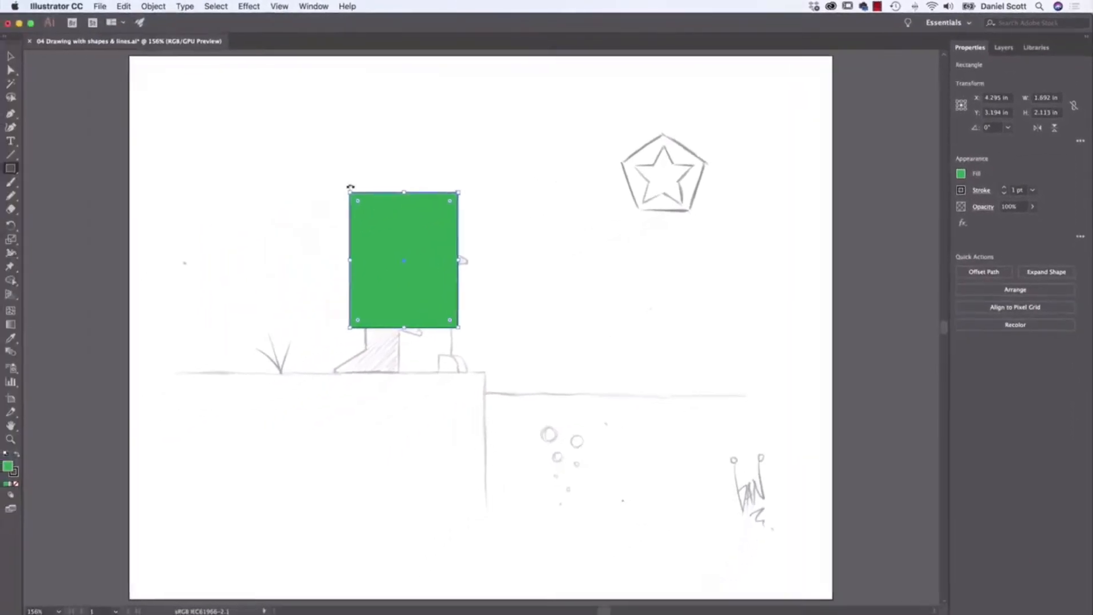
{"action": "left_click", "coordinate": [11, 56]}
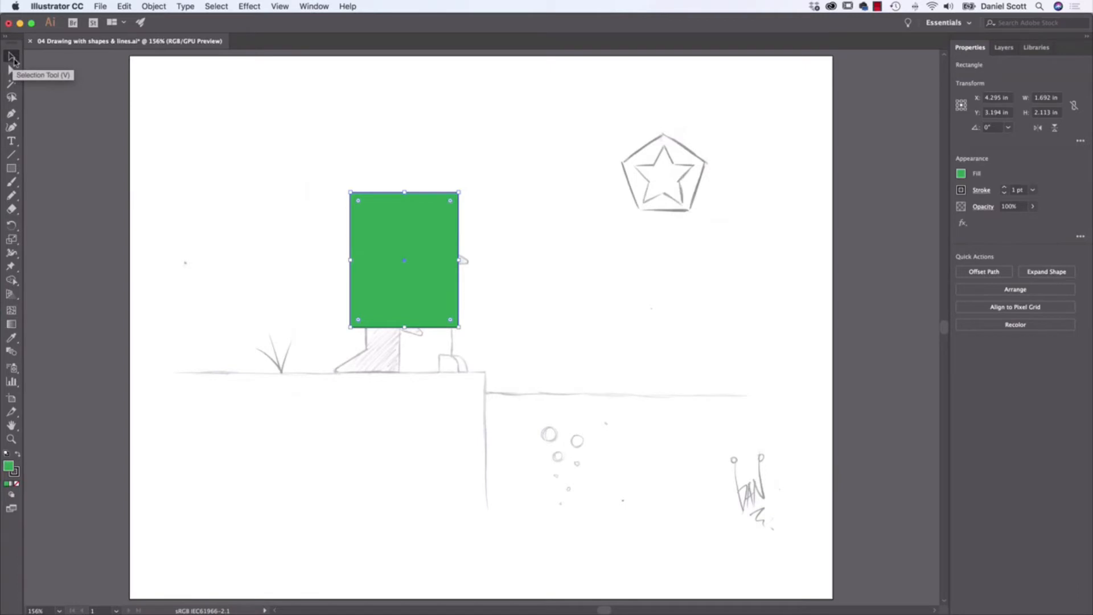
{"action": "left_click", "coordinate": [402, 120]}
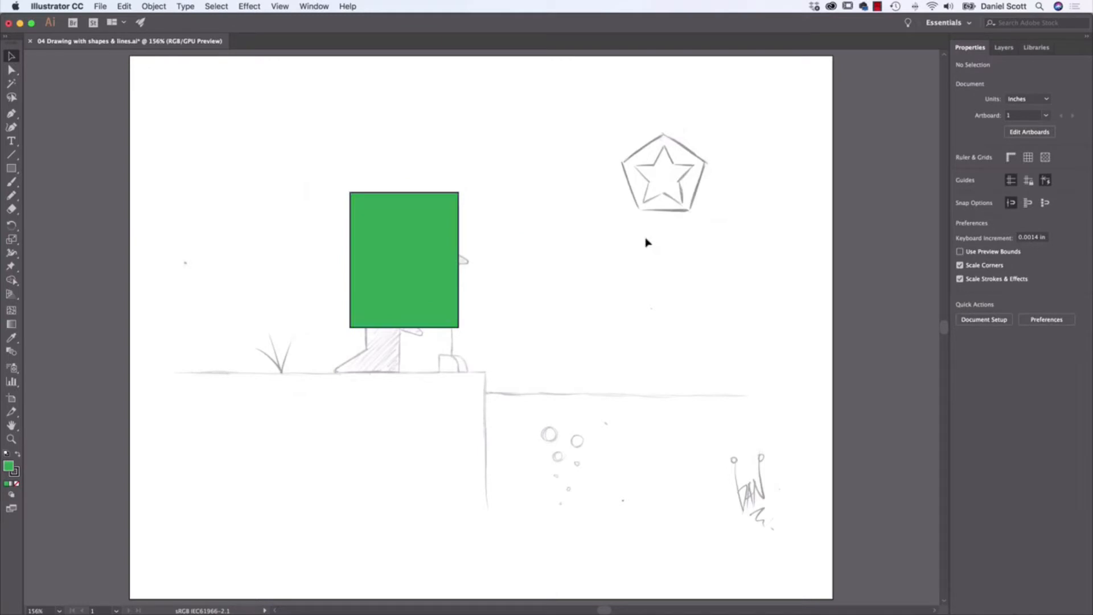
- Set the rectangle's fill to none
{"action": "left_click", "coordinate": [424, 227]}
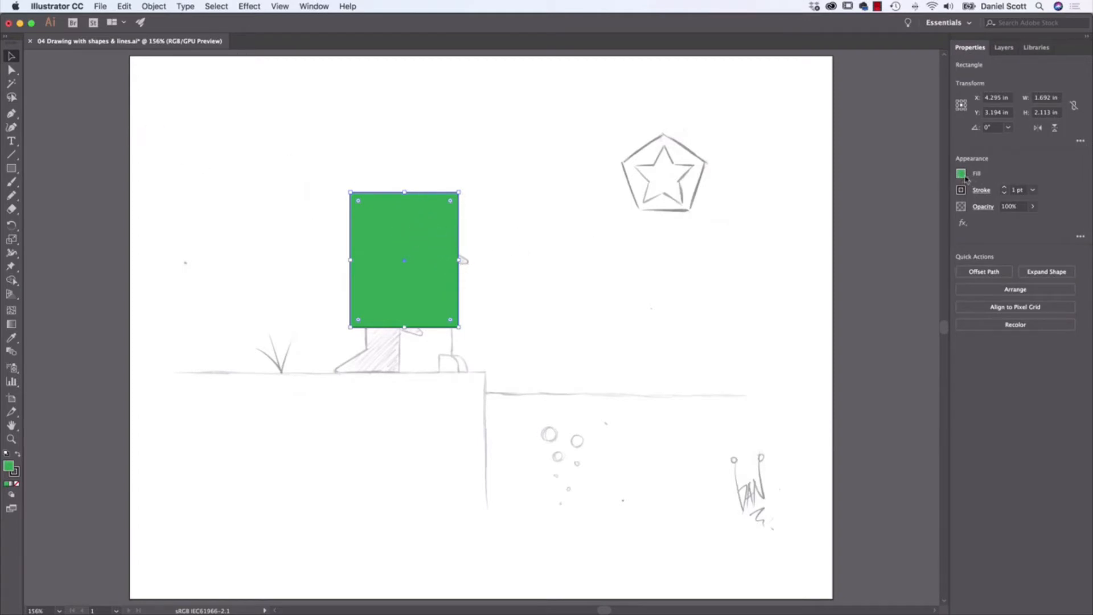
{"action": "left_click", "coordinate": [961, 173]}
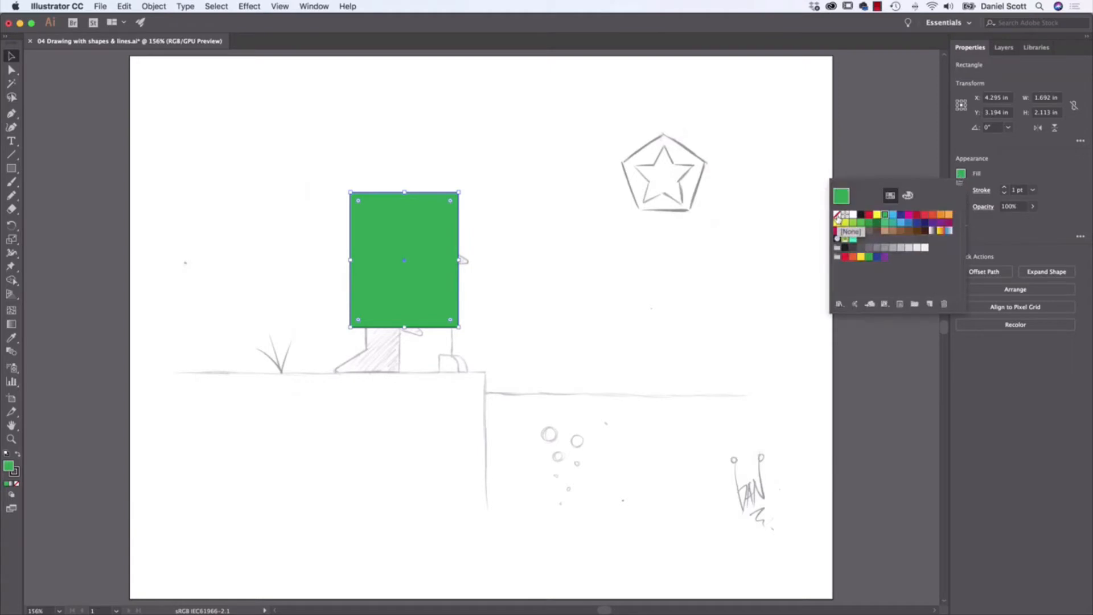
{"action": "left_click", "coordinate": [837, 217]}
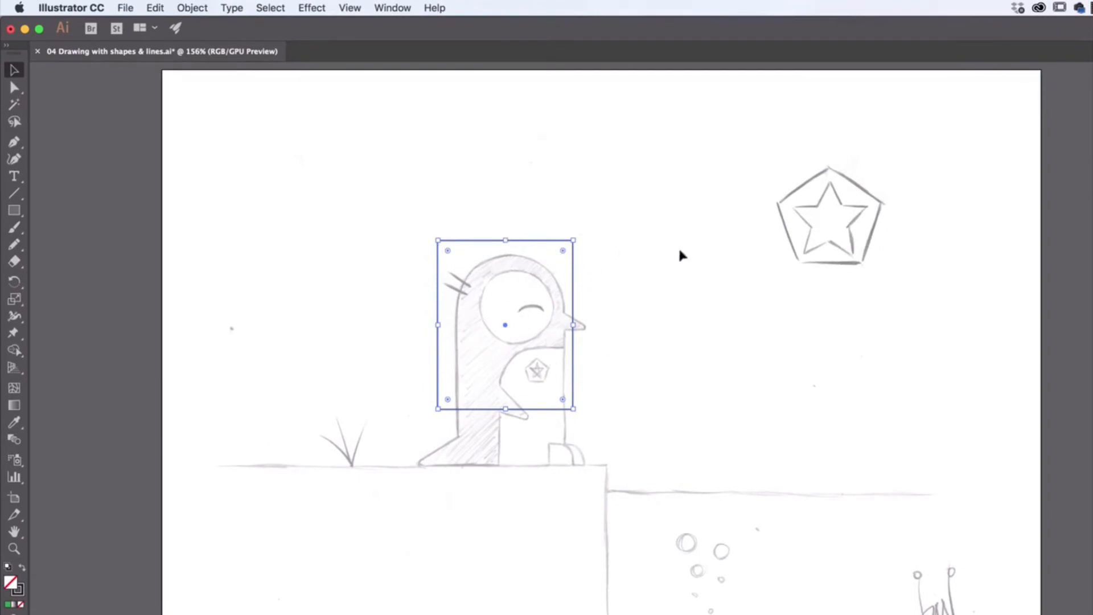
- Resize the rectangle so it spans the penguin's body from the top of the head down to the ground line
{"action": "left_click", "coordinate": [697, 266]}
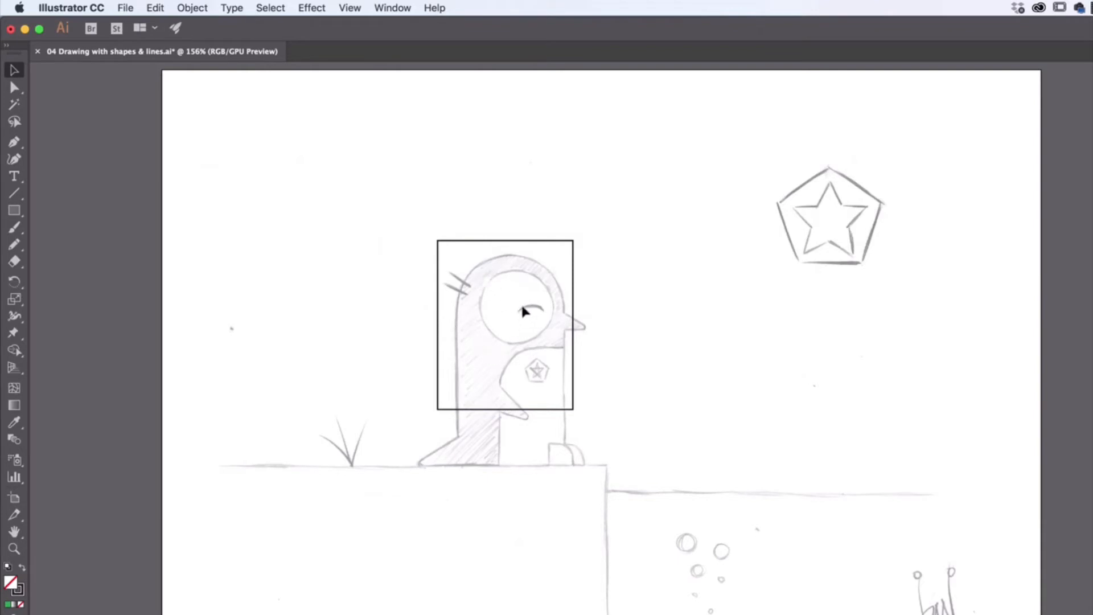
{"action": "left_click", "coordinate": [573, 307]}
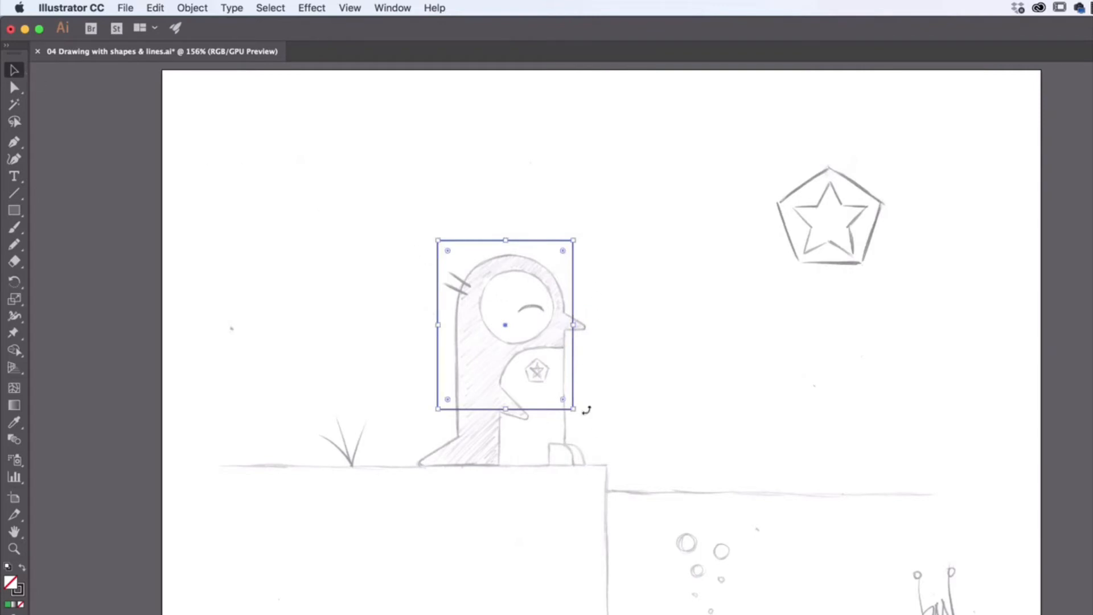
{"action": "left_click_drag", "start_coordinate": [506, 409], "coordinate": [507, 467]}
{"action": "left_click_drag", "start_coordinate": [573, 352], "coordinate": [564, 351]}
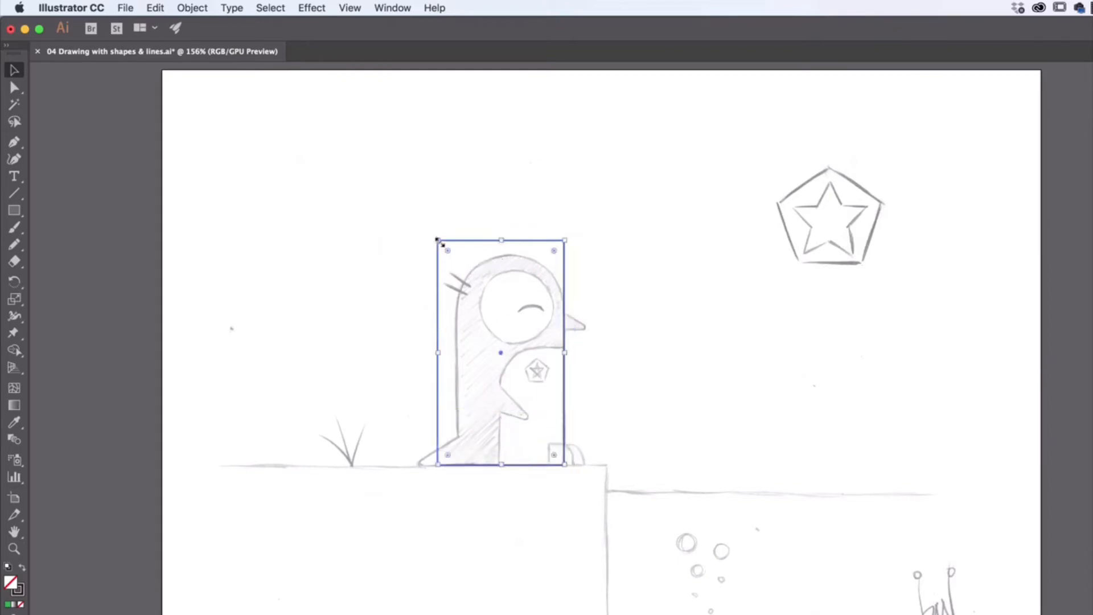
{"action": "left_click_drag", "start_coordinate": [437, 241], "coordinate": [456, 256]}
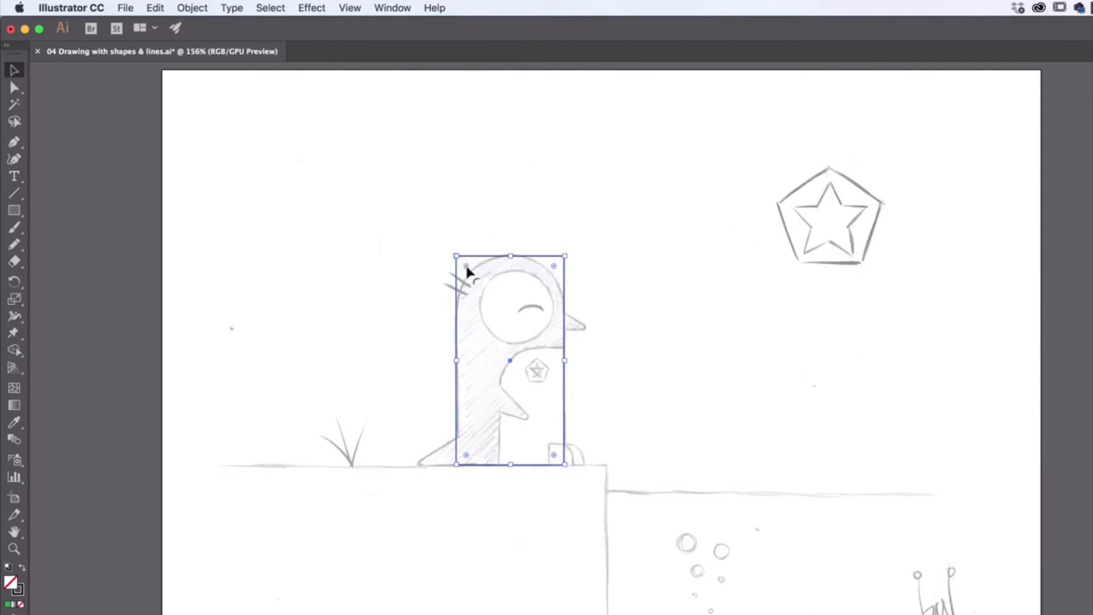
- Try rounding all the rectangle's corners into a pill shape, and undo the corner radius change
{"action": "left_click_drag", "start_coordinate": [466, 265], "coordinate": [508, 330]}
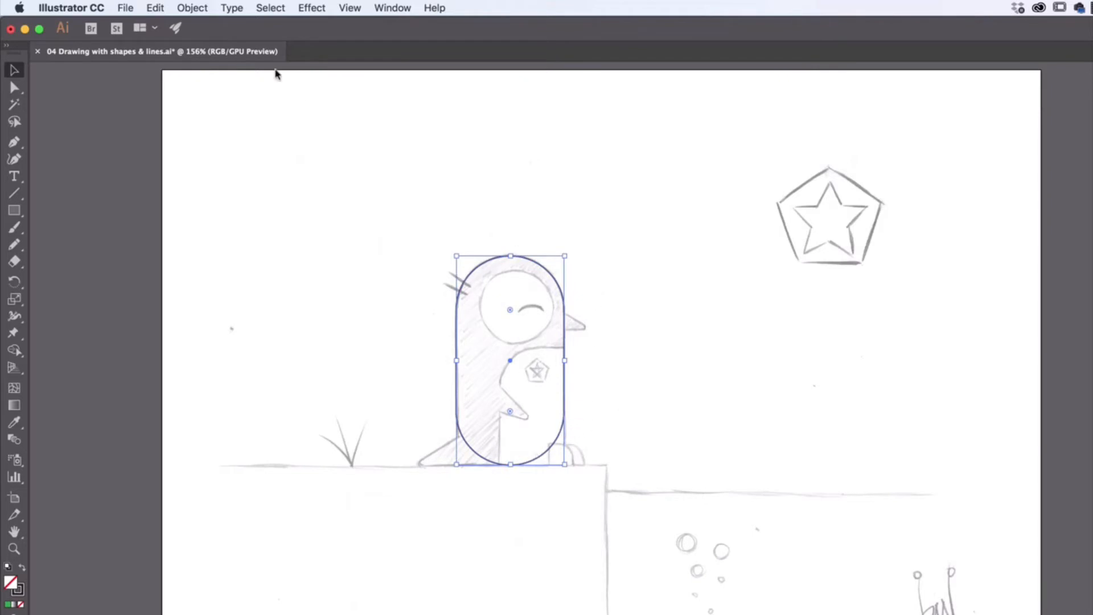
{"action": "left_click", "coordinate": [154, 8]}
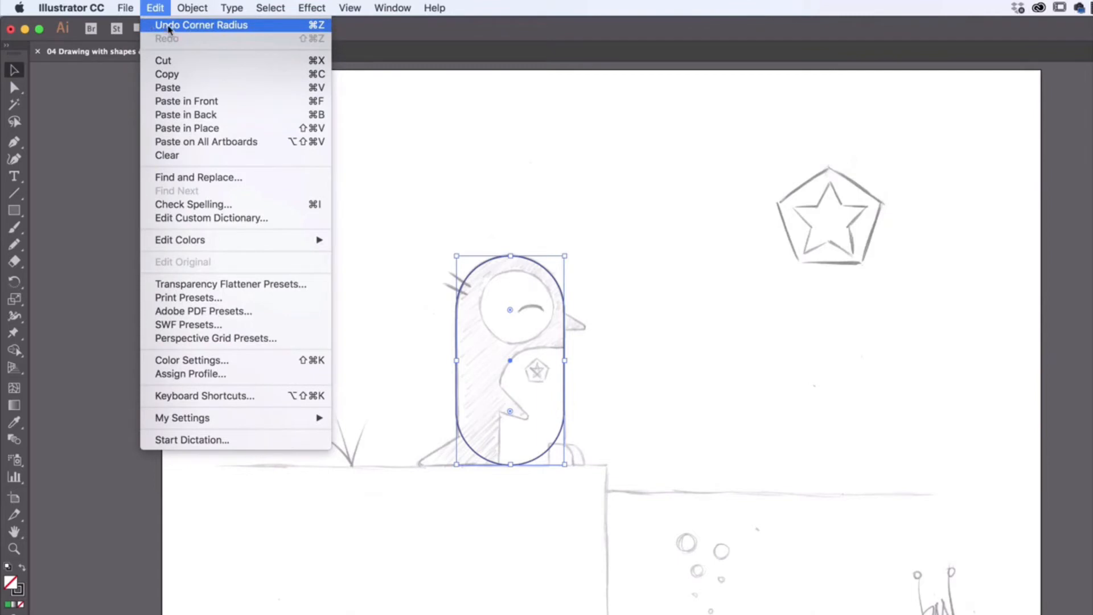
{"action": "left_click", "coordinate": [169, 28]}
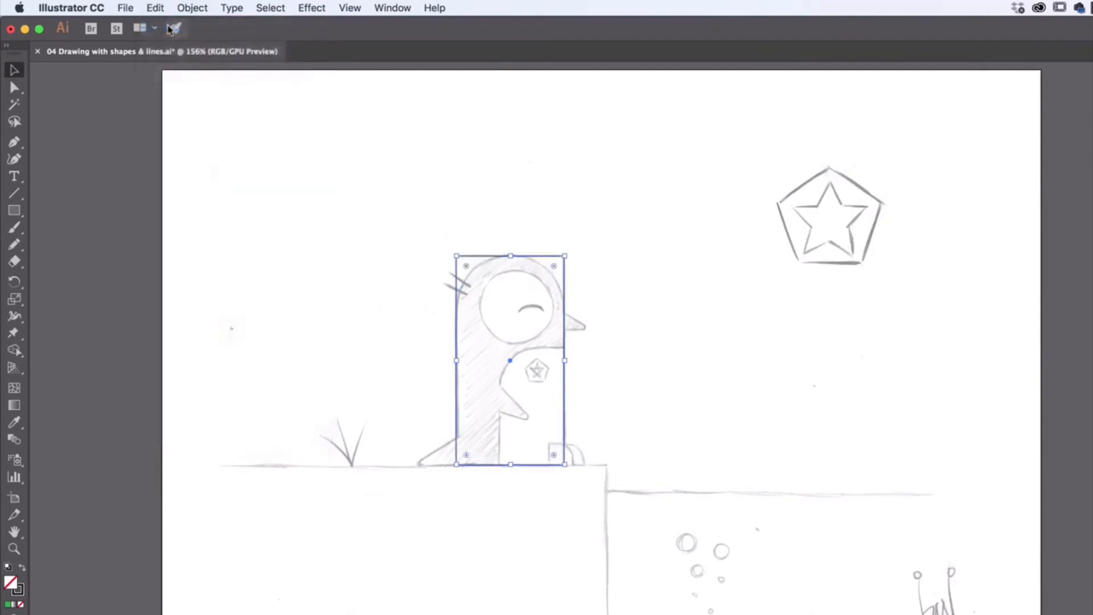
{"action": "left_click", "coordinate": [161, 10]}
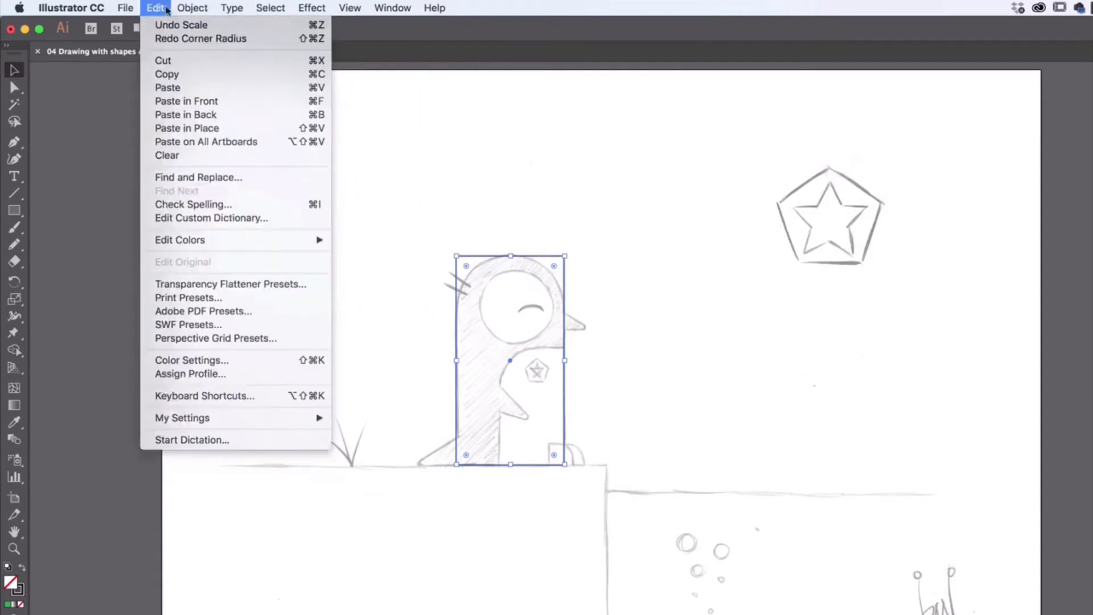
{"action": "left_click", "coordinate": [319, 28]}
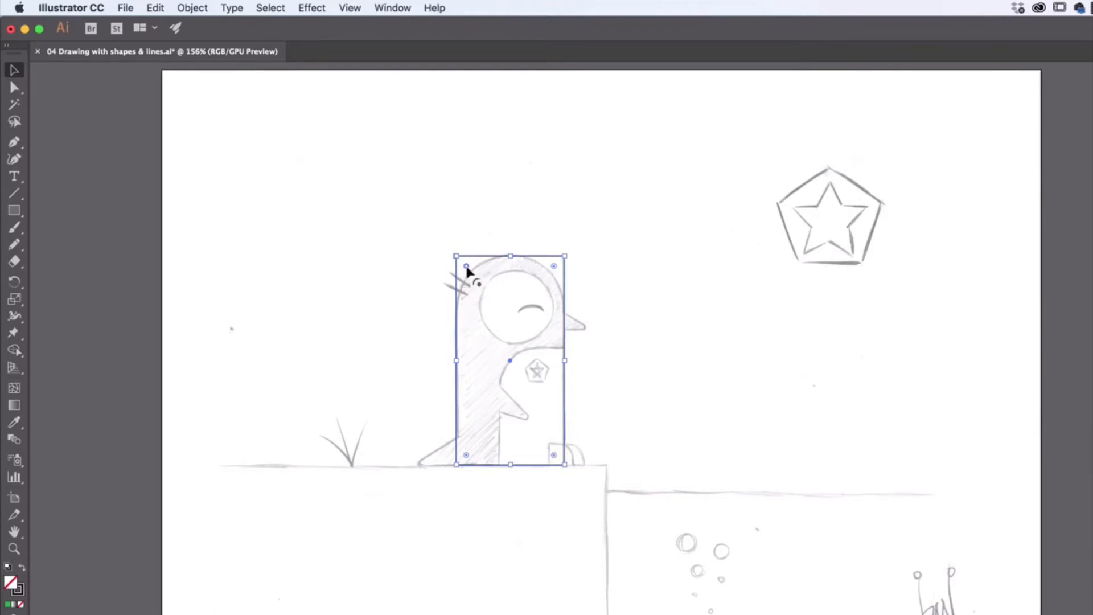
- Try rounding the rectangle's top corners, and undo both corner radius changes
{"action": "left_click_drag", "start_coordinate": [465, 267], "coordinate": [508, 313]}
{"action": "left_click_drag", "start_coordinate": [555, 268], "coordinate": [501, 330]}
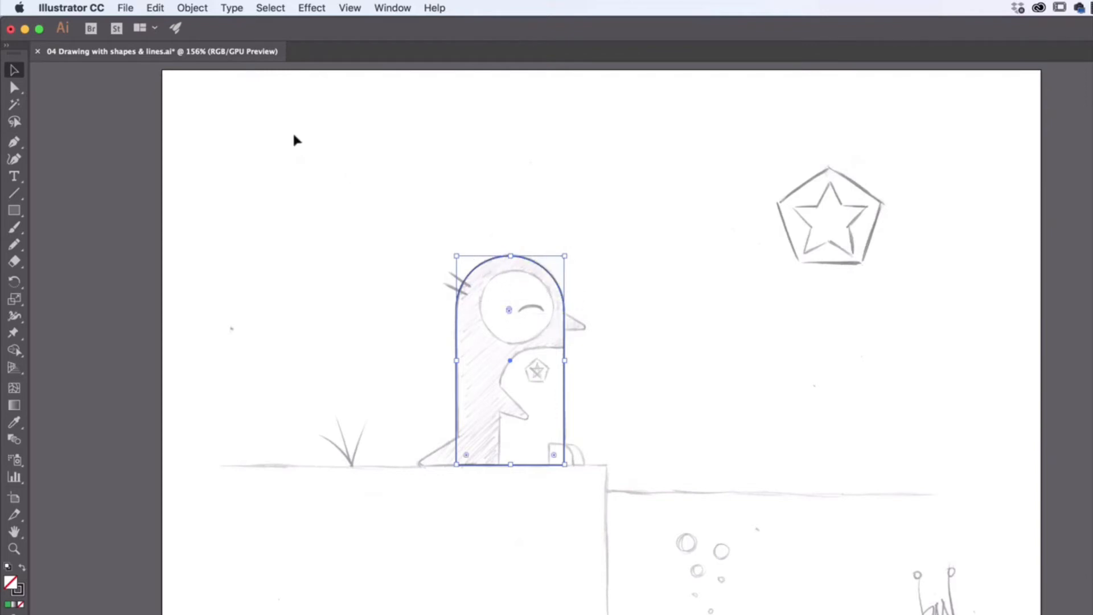
{"action": "left_click", "coordinate": [156, 8]}
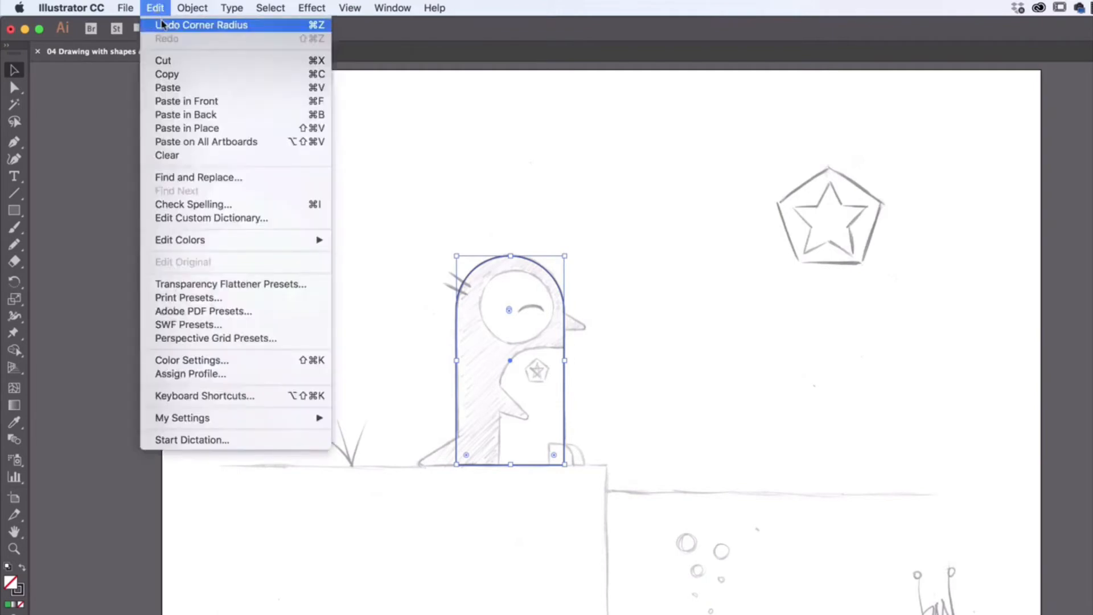
{"action": "left_click", "coordinate": [164, 23]}
{"action": "left_click", "coordinate": [157, 8]}
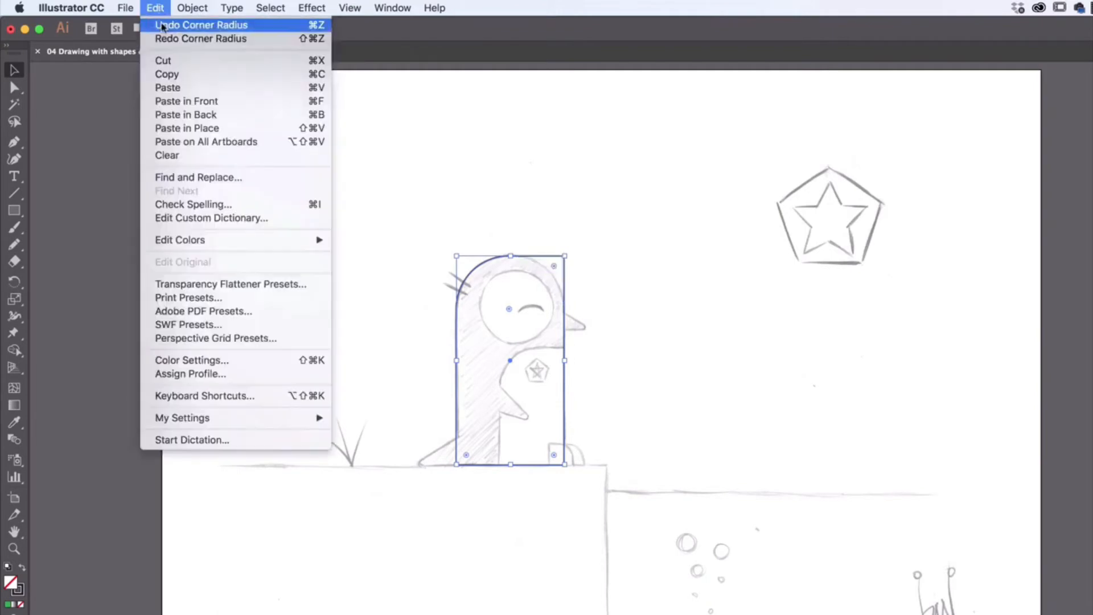
{"action": "left_click", "coordinate": [164, 22]}
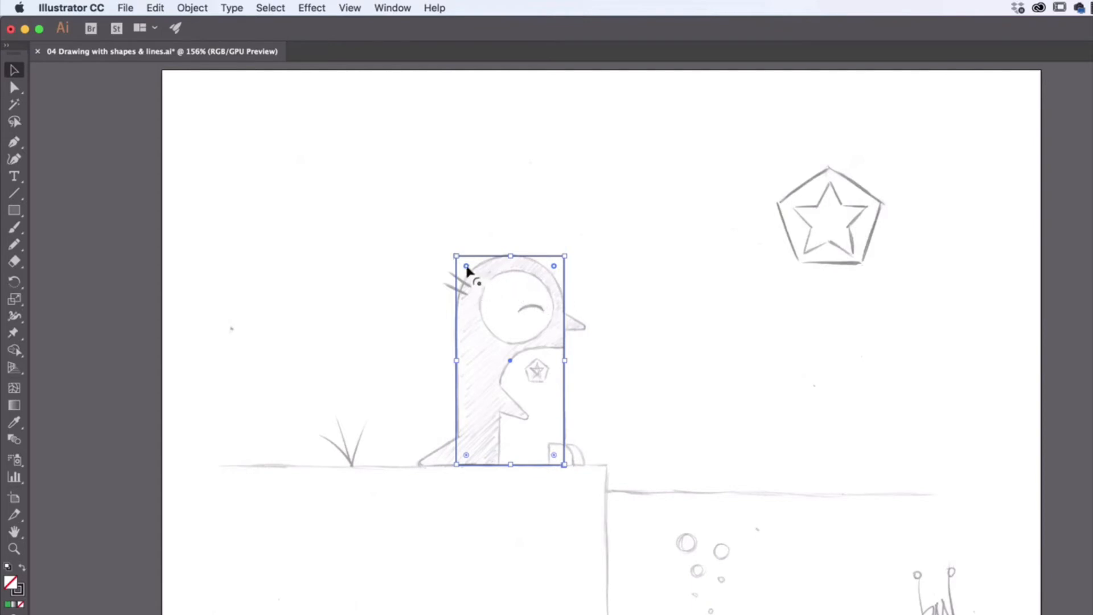
- Round the rectangle's top corners fully and its bottom-right corner to follow the penguin's outline
{"action": "left_click_drag", "start_coordinate": [466, 267], "coordinate": [508, 344]}
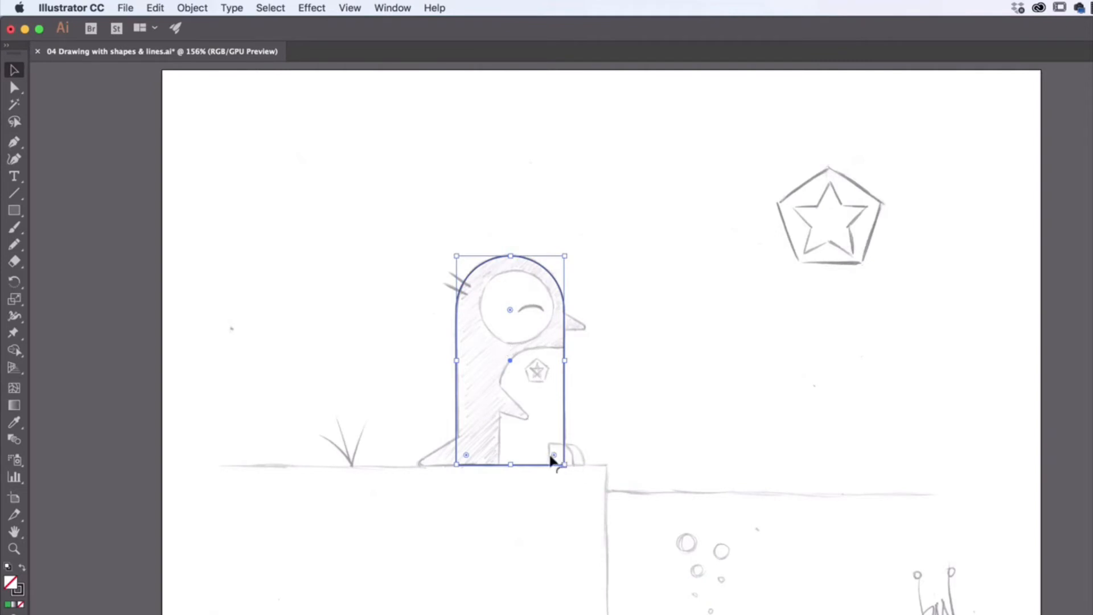
{"action": "left_click_drag", "start_coordinate": [554, 456], "coordinate": [516, 425]}
- Switch to the Ellipse tool from the shape tools group
{"action": "key", "text": "l"}
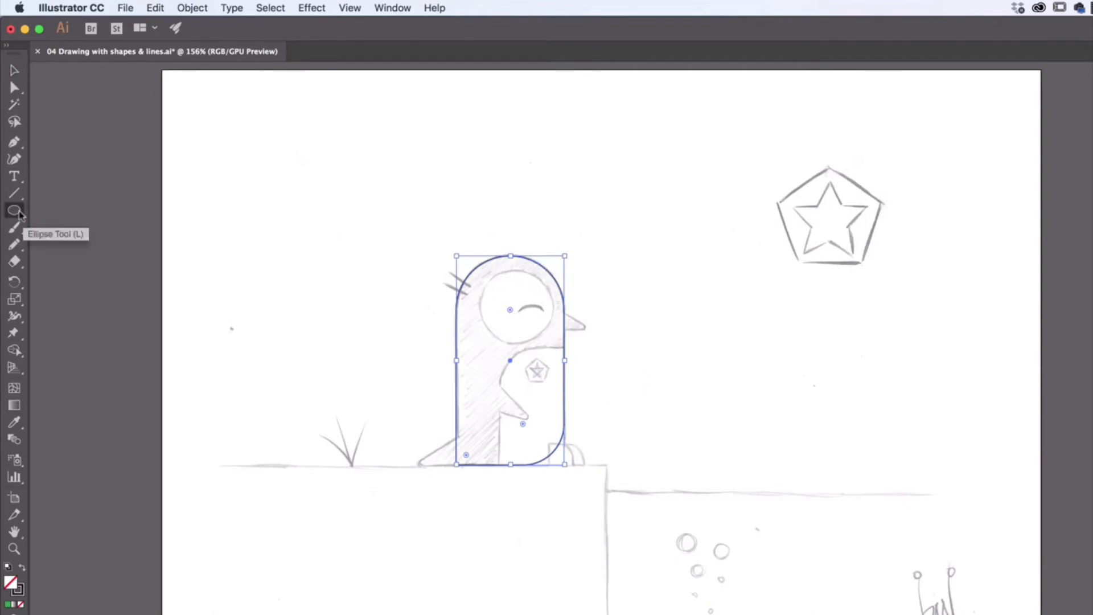
{"action": "left_click", "coordinate": [16, 213]}
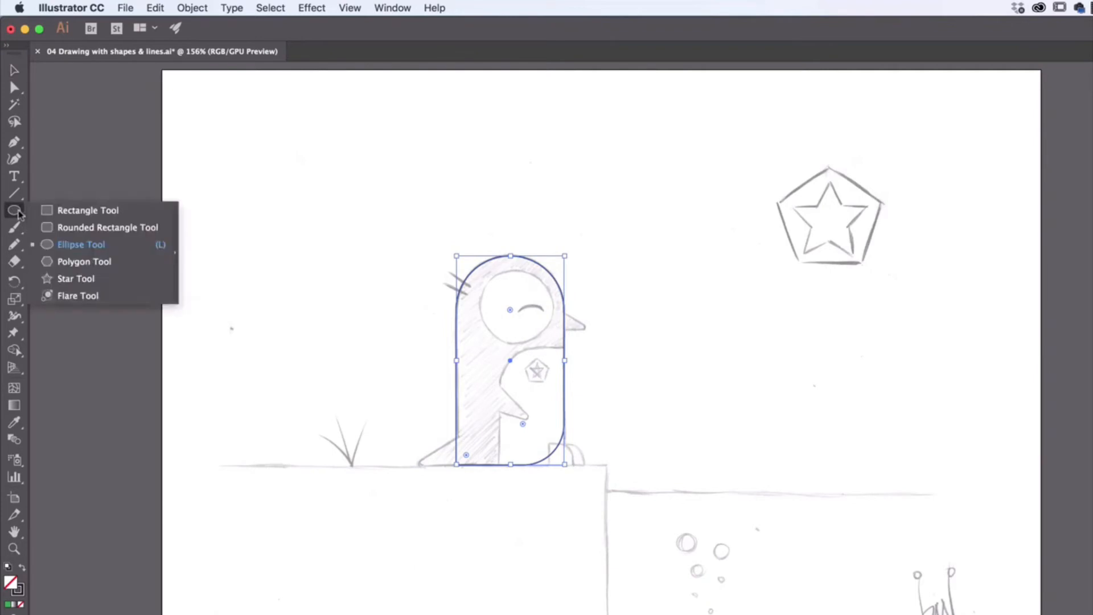
{"action": "left_click", "coordinate": [77, 250]}
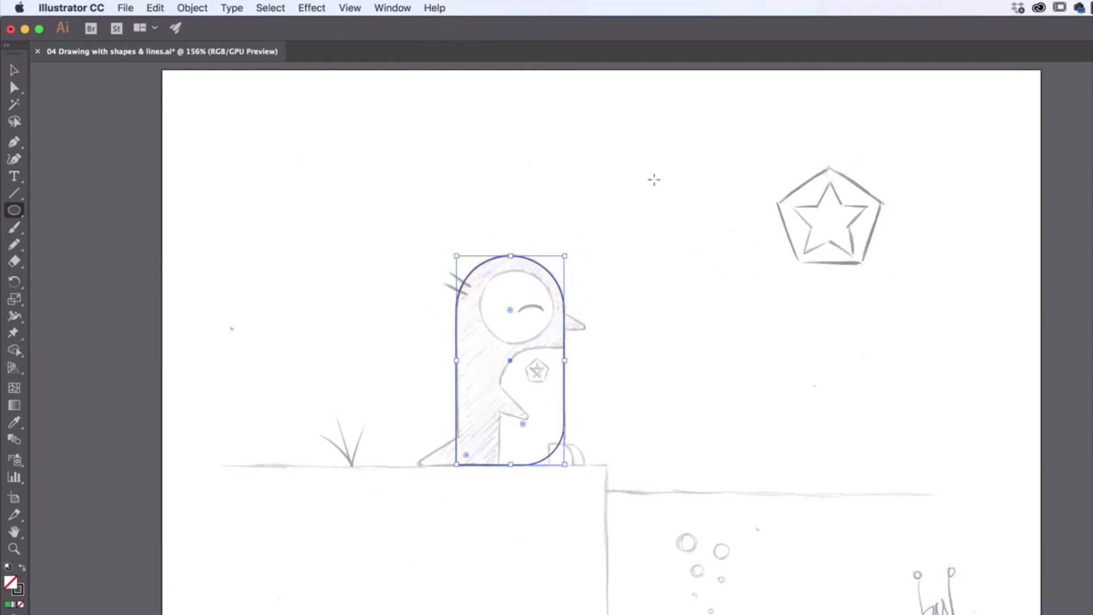
- Draw three practice ellipses beside the penguin and undo all three
{"action": "left_click_drag", "start_coordinate": [634, 162], "coordinate": [825, 276]}
{"action": "left_click_drag", "start_coordinate": [702, 320], "coordinate": [788, 396]}
{"action": "left_click_drag", "start_coordinate": [839, 289], "coordinate": [882, 343]}
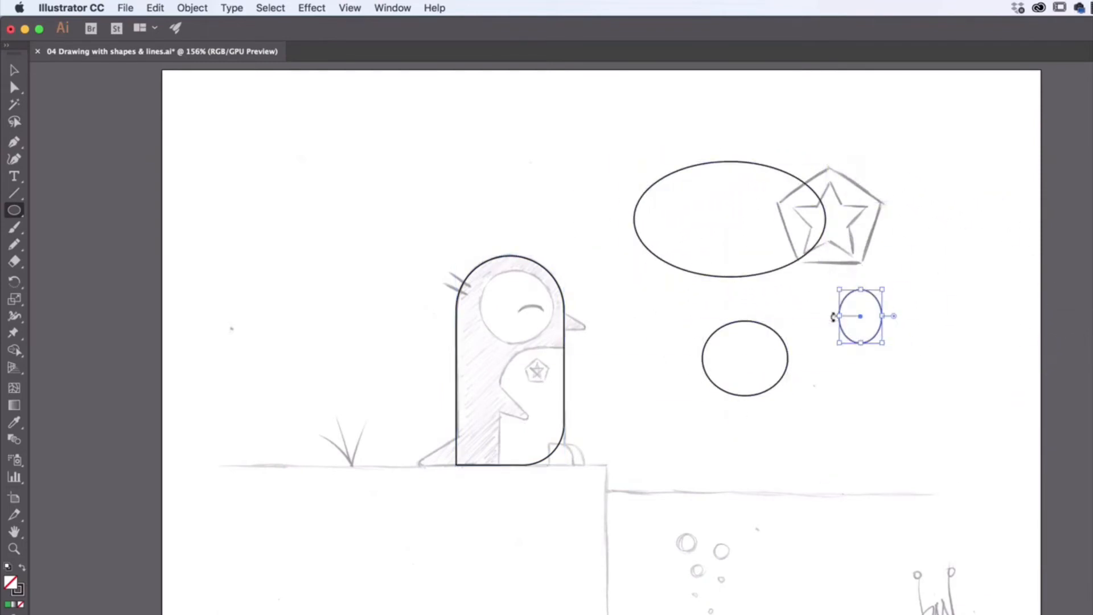
{"action": "key", "text": "ctrl+z"}
{"action": "key", "text": "ctrl+z"}
{"action": "key", "text": "ctrl+z"}
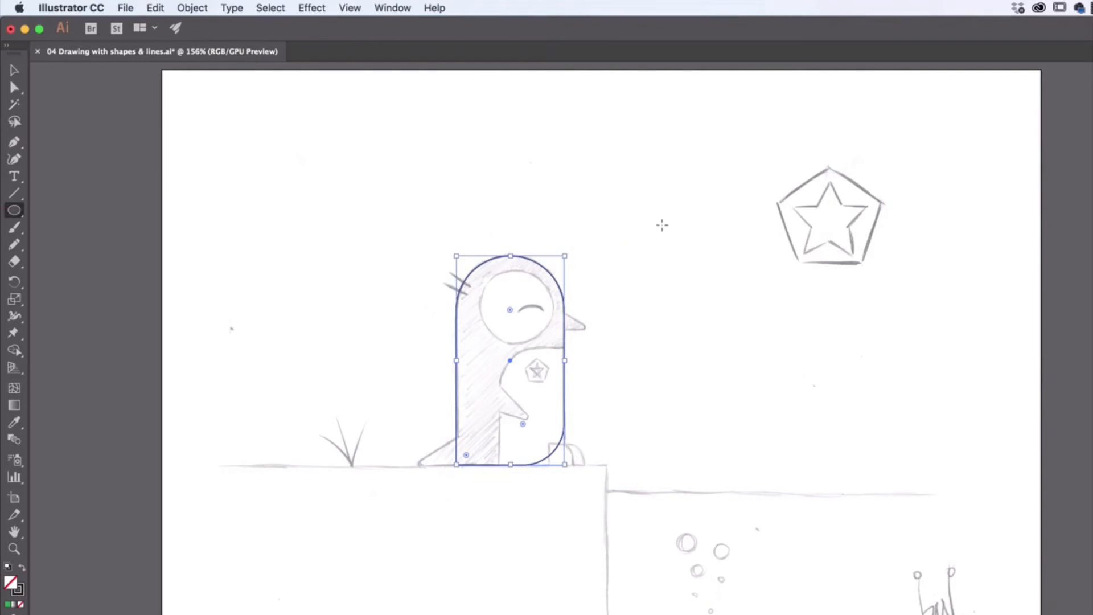
- Draw a perfect circle about the size of the penguin's face beside the star sketch
{"action": "left_click_drag", "start_coordinate": [632, 164], "coordinate": [728, 281]}
{"action": "key", "text": "super+z"}
{"action": "left_click_drag", "start_coordinate": [630, 162], "coordinate": [707, 237]}
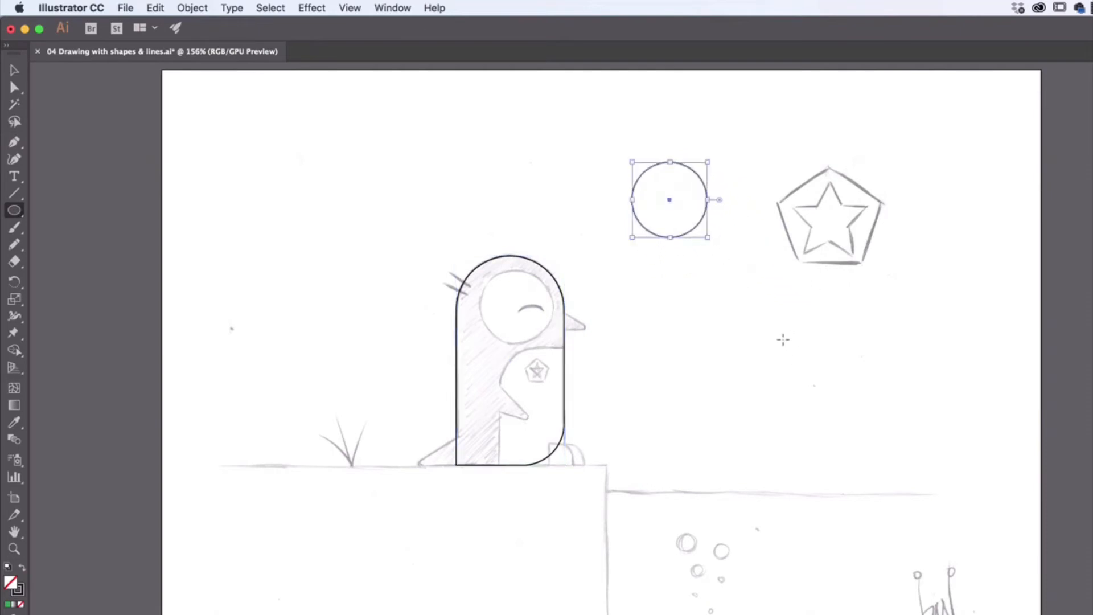
- Move the circle onto the penguin's sketched face circle
{"action": "left_click", "coordinate": [15, 70]}
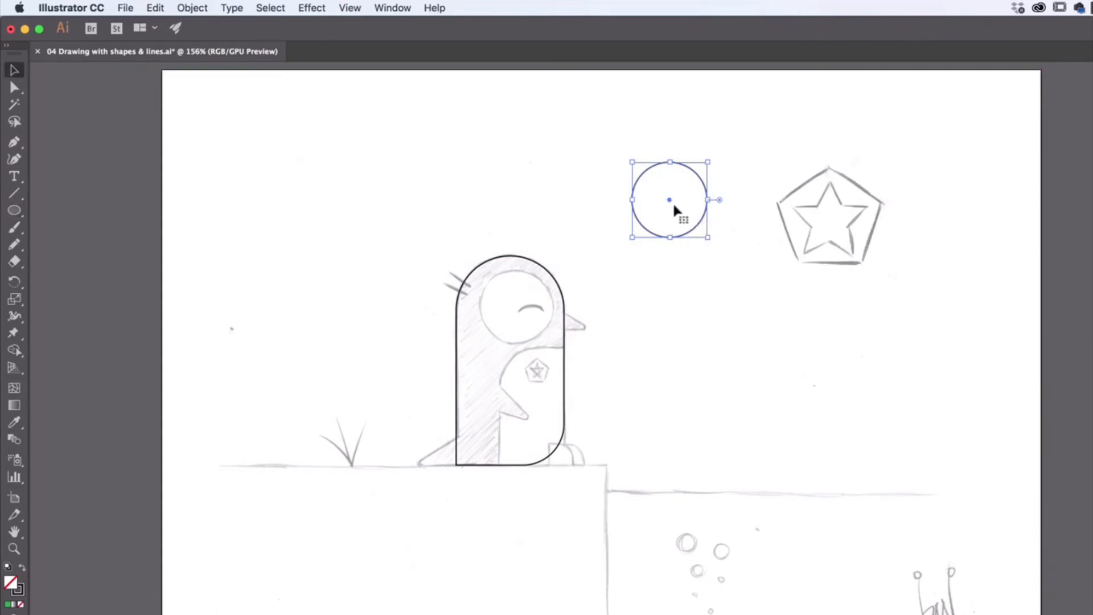
{"action": "left_click_drag", "start_coordinate": [669, 202], "coordinate": [516, 308]}
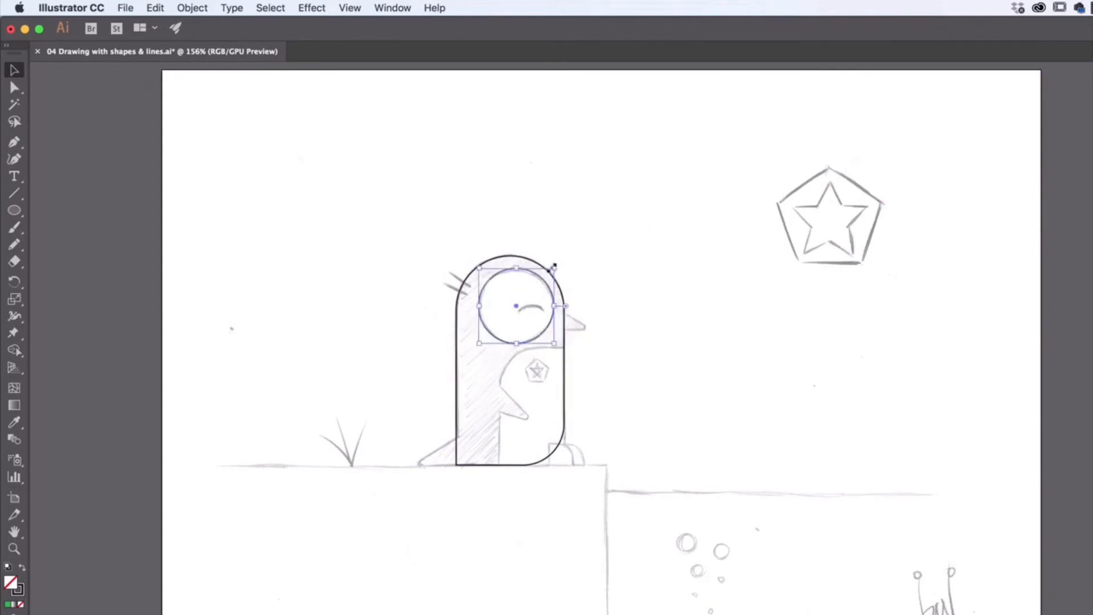
{"action": "left_click_drag", "start_coordinate": [554, 266], "coordinate": [559, 262]}
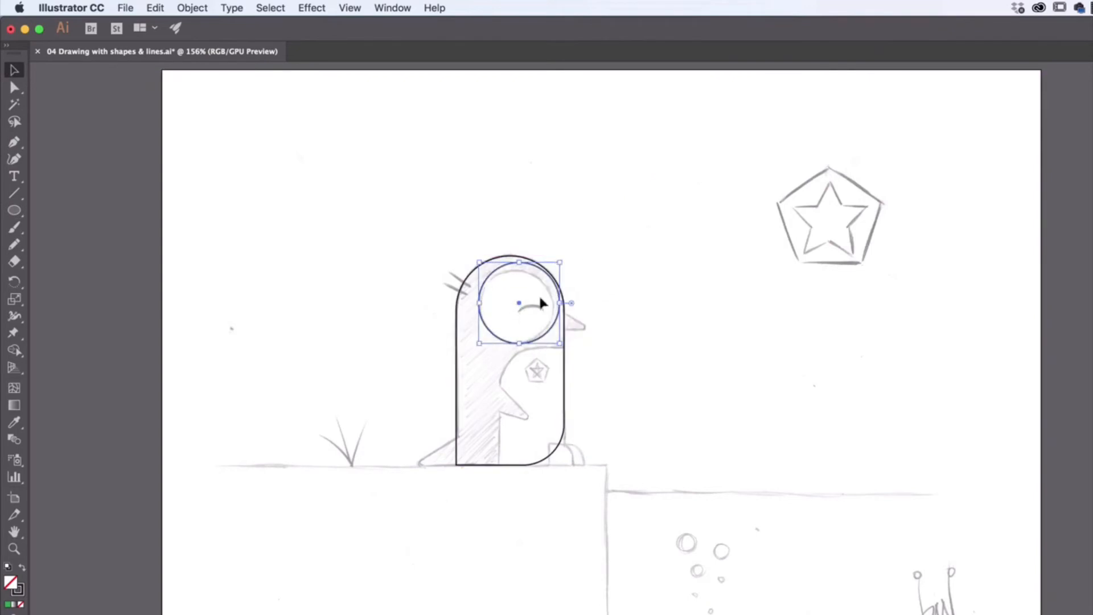
{"action": "left_click_drag", "start_coordinate": [520, 302], "coordinate": [515, 306]}
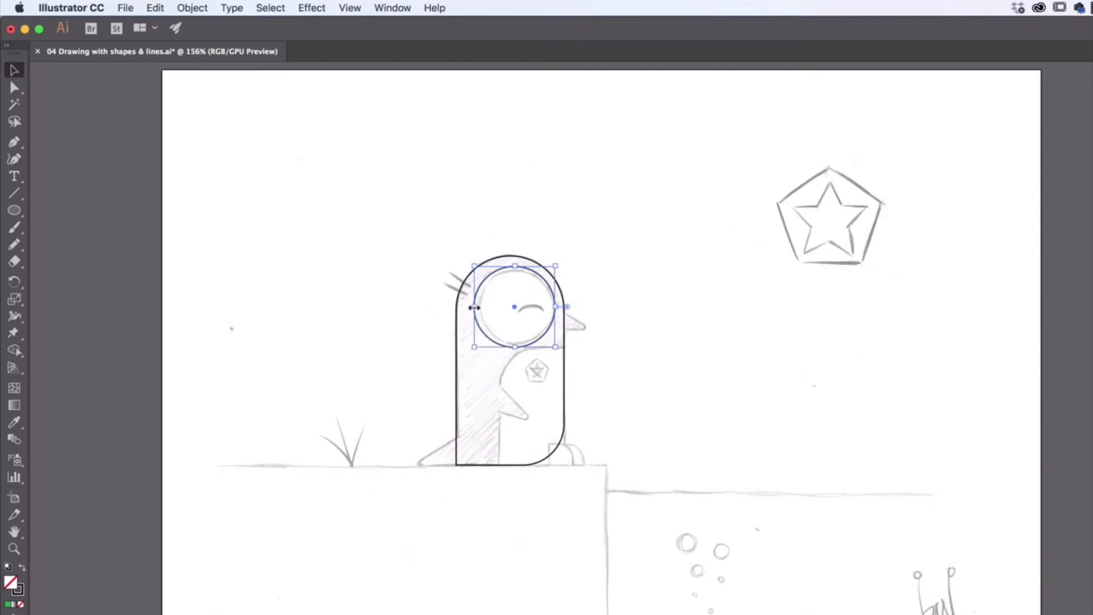
- Resize and nudge the circle to fit the sketched face circle exactly, then deselect it
{"action": "left_click_drag", "start_coordinate": [474, 306], "coordinate": [480, 308]}
{"action": "left_click_drag", "start_coordinate": [517, 345], "coordinate": [518, 345]}
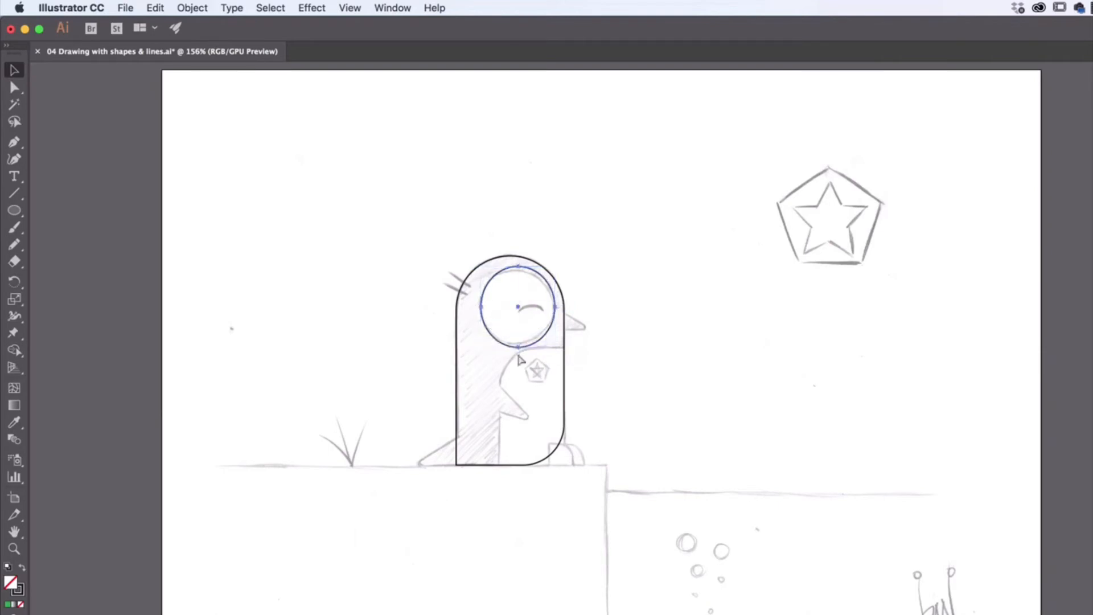
{"action": "key", "text": "super+z"}
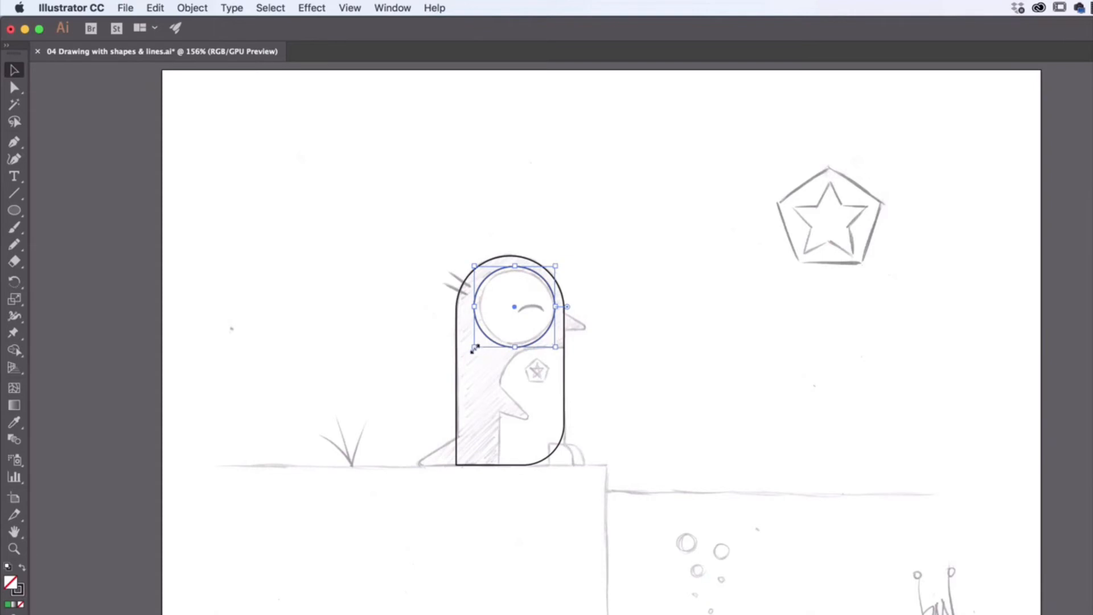
{"action": "mouse_move", "coordinate": [475, 347]}
{"action": "left_mouse_down"}
{"action": "mouse_move", "coordinate": [484, 353]}
{"action": "mouse_move", "coordinate": [478, 344]}
{"action": "left_mouse_up"}
{"action": "left_click_drag", "start_coordinate": [555, 266], "coordinate": [553, 268]}
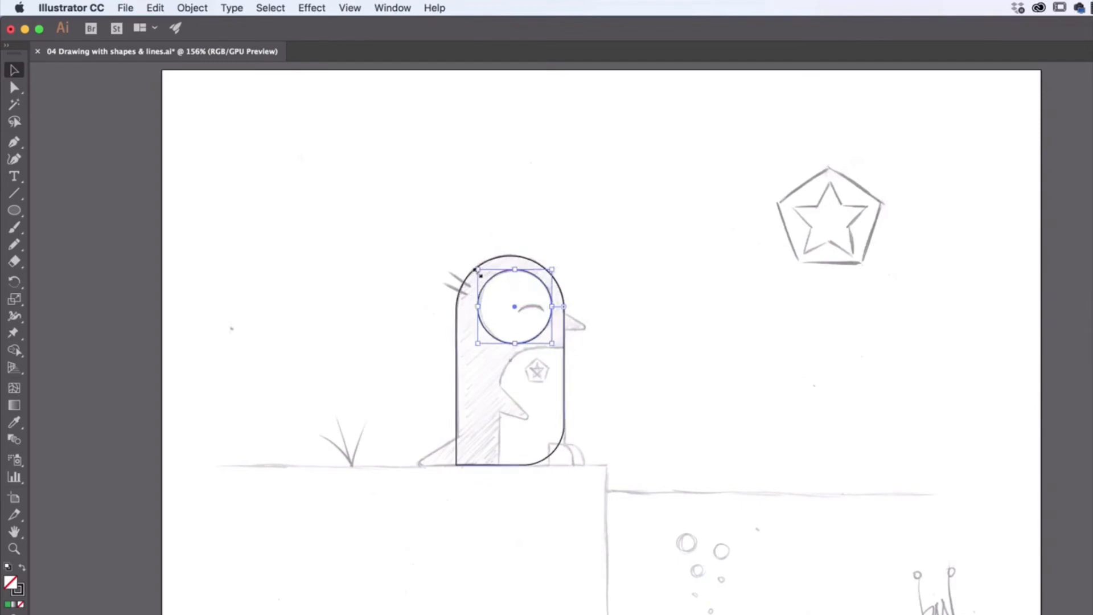
{"action": "left_click_drag", "start_coordinate": [476, 269], "coordinate": [480, 272]}
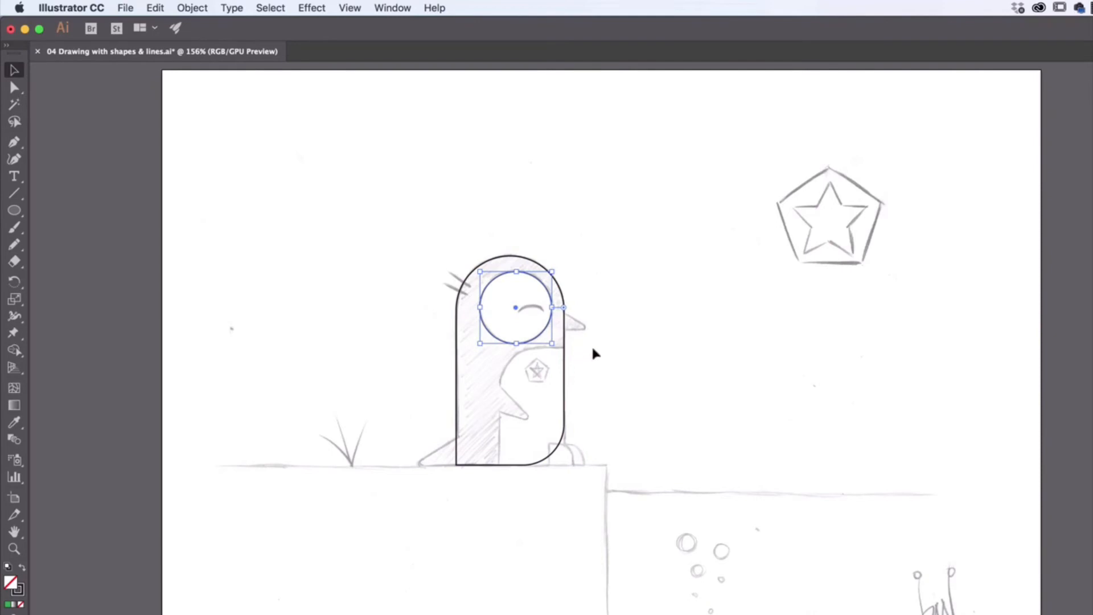
{"action": "mouse_move", "coordinate": [550, 322]}
{"action": "left_mouse_down"}
{"action": "mouse_move", "coordinate": [556, 310]}
{"action": "mouse_move", "coordinate": [549, 328]}
{"action": "left_mouse_up"}
{"action": "key", "text": "Up"}
{"action": "key", "text": "Right"}
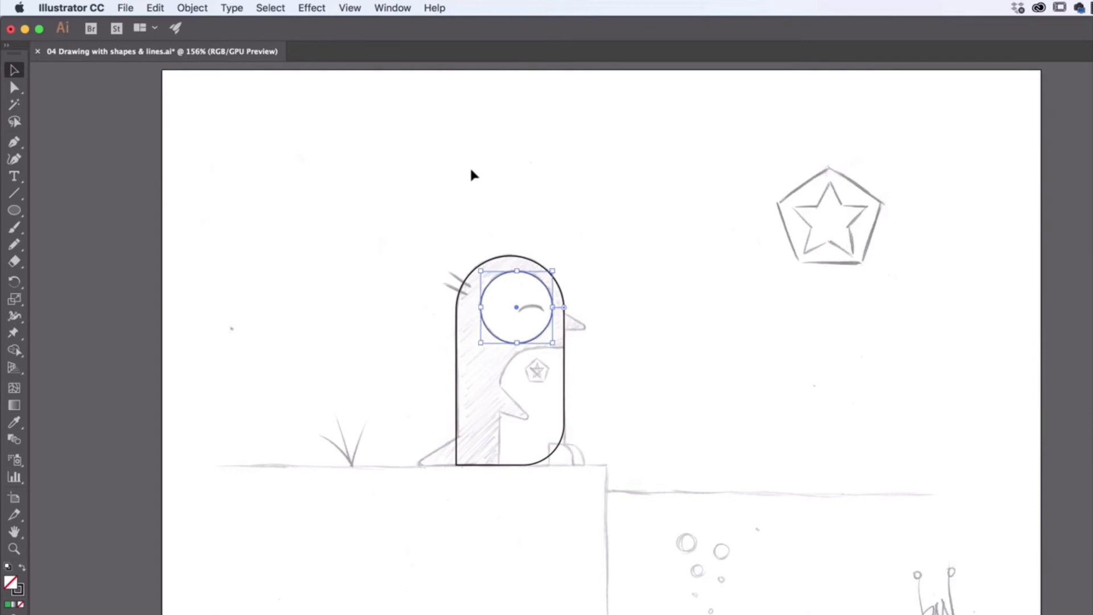
{"action": "key", "text": "Left"}
{"action": "key", "text": "Right"}
{"action": "key", "text": "Up"}
{"action": "left_click", "coordinate": [636, 279]}
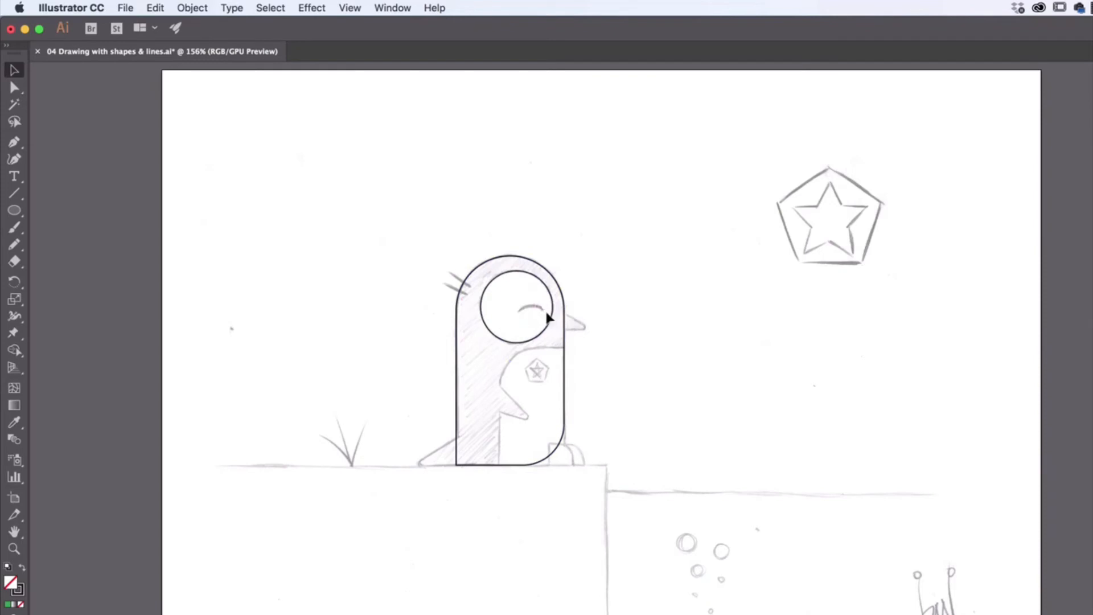
- Select the Arc tool from the line tools group
{"action": "left_click", "coordinate": [12, 195]}
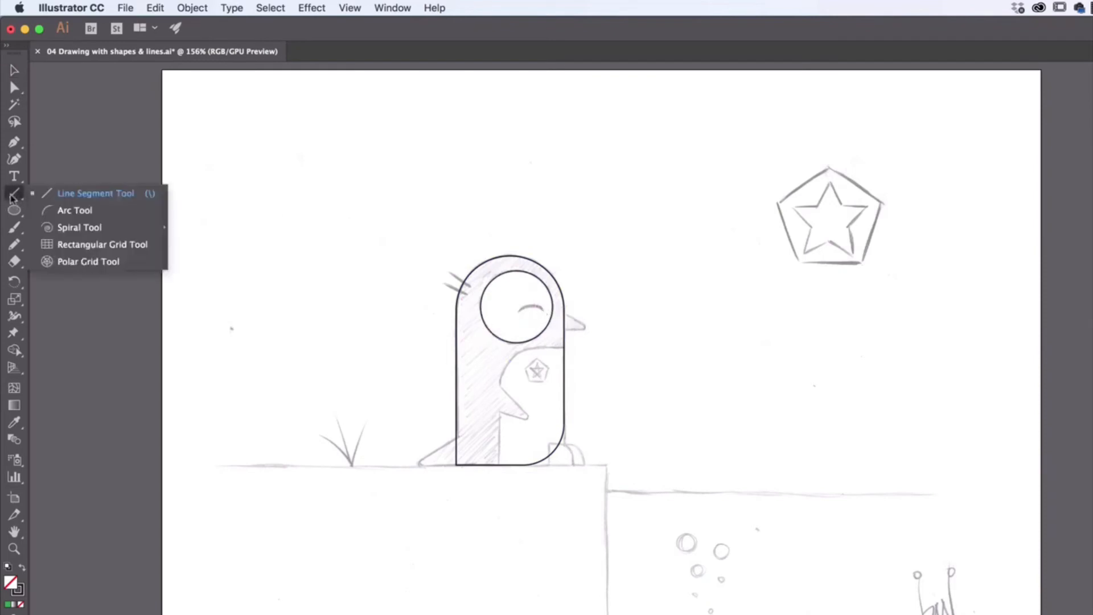
{"action": "left_click", "coordinate": [83, 212]}
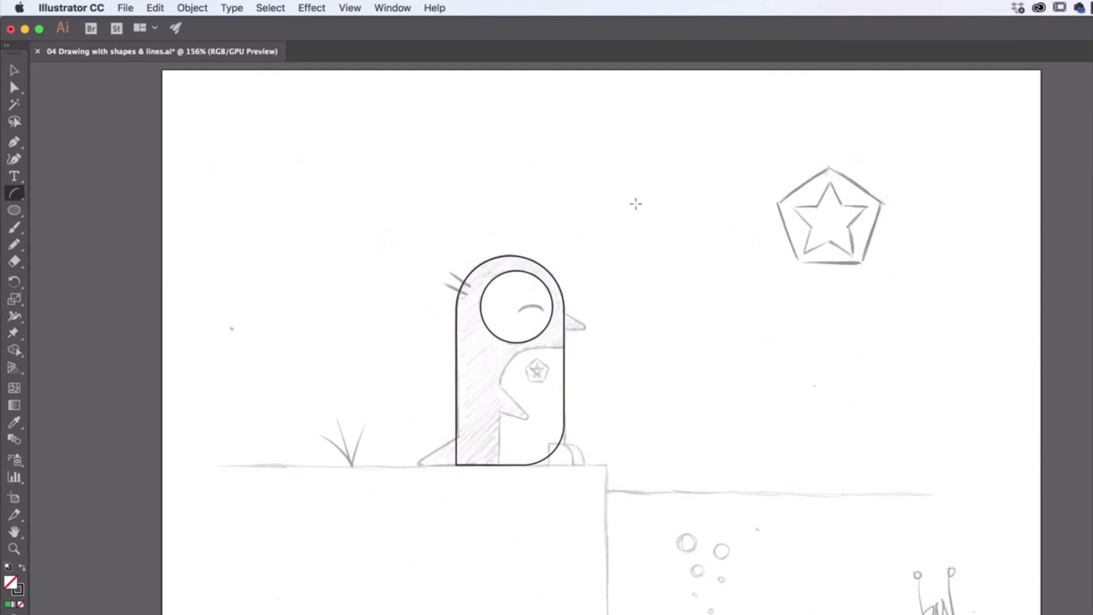
- Draw a small quarter-circle arc in empty space above the penguin, and zoom in on it
{"action": "left_click_drag", "start_coordinate": [627, 149], "coordinate": [657, 176]}
{"action": "left_click", "coordinate": [14, 70]}
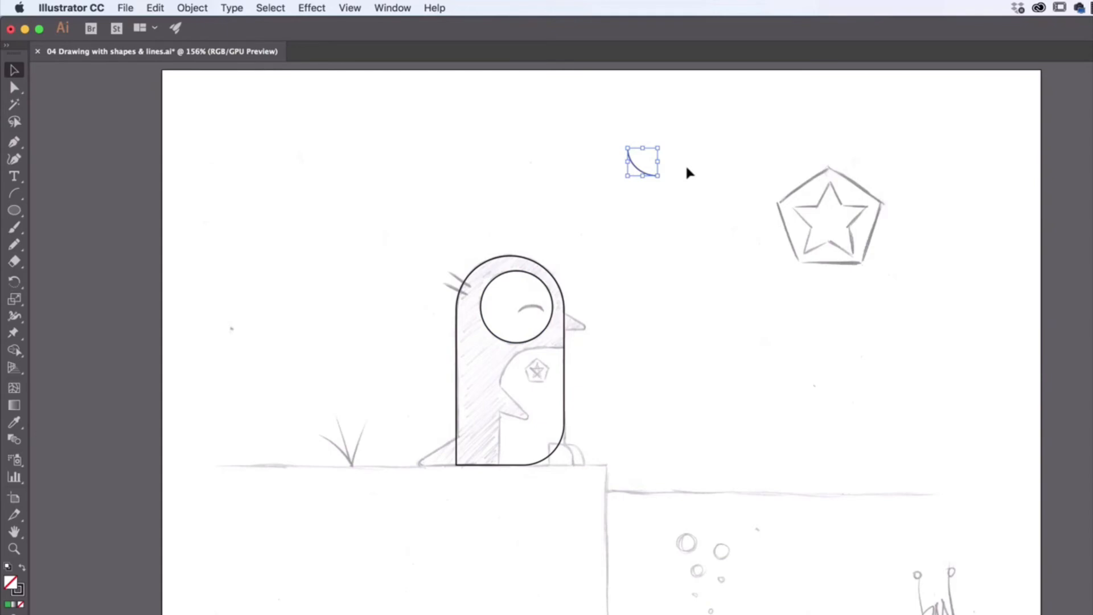
{"action": "key", "text": "super+shift+b"}
{"action": "key", "text": "super+equal"}
{"action": "key", "text": "super+equal"}
{"action": "key", "text": "super+shift+b"}
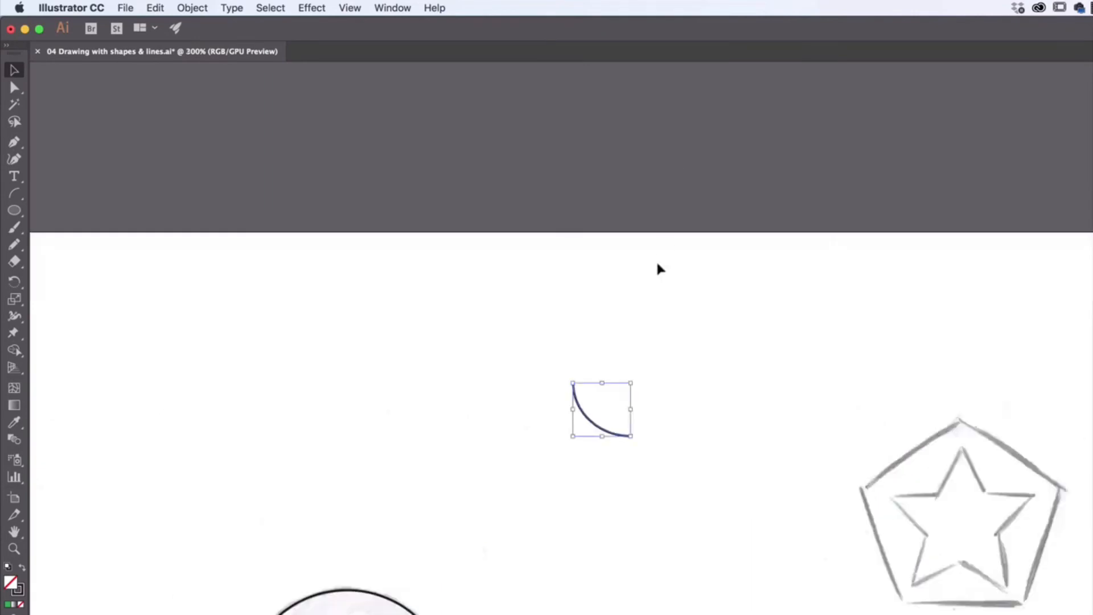
{"action": "key", "text": "super+shift+b"}
{"action": "key", "text": "super+equal"}
{"action": "key", "text": "super+shift+b"}
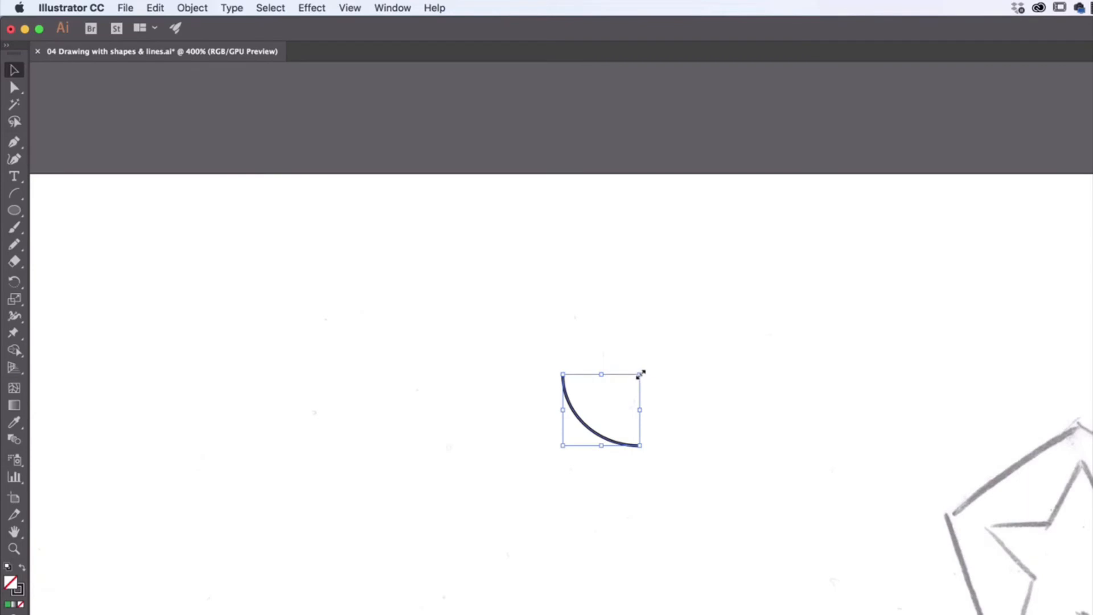
- Rotate the arc so it curves like an upside-down U, like the sketched closed eye
{"action": "mouse_move", "coordinate": [640, 374]}
{"action": "left_mouse_down"}
{"action": "mouse_move", "coordinate": [690, 329]}
{"action": "mouse_move", "coordinate": [644, 370]}
{"action": "left_mouse_up"}
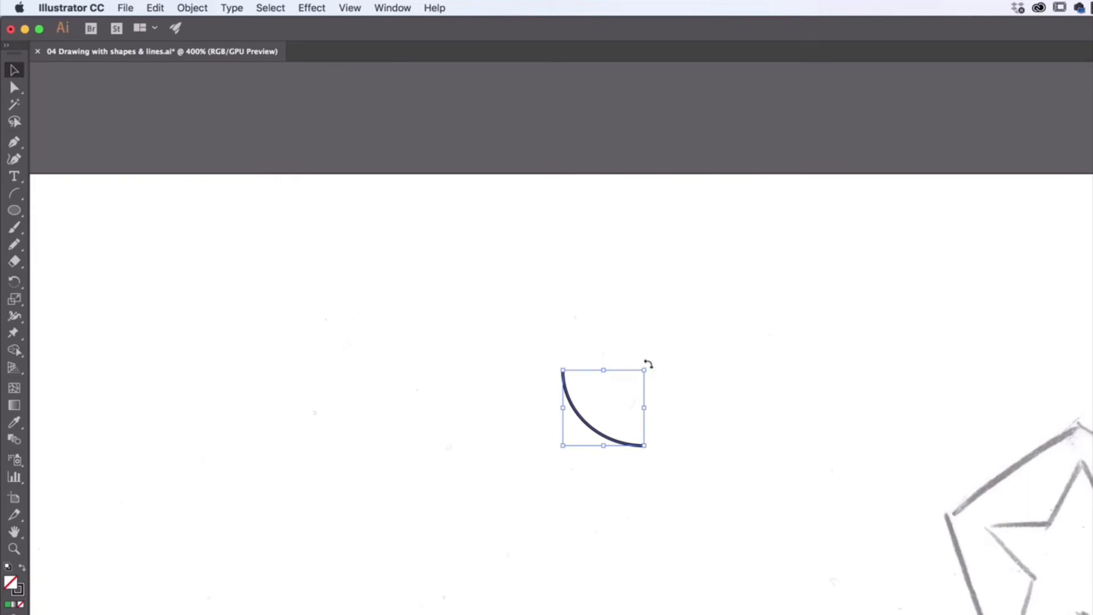
{"action": "left_click_drag", "start_coordinate": [648, 365], "coordinate": [470, 493]}
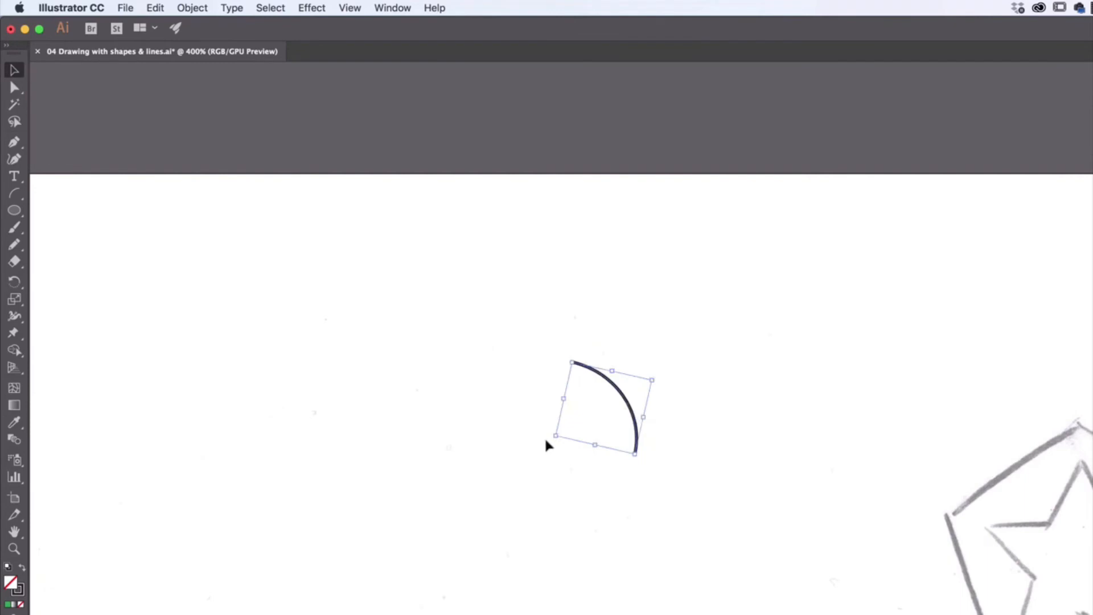
{"action": "left_click_drag", "start_coordinate": [548, 441], "coordinate": [597, 475]}
{"action": "left_click_drag", "start_coordinate": [607, 392], "coordinate": [431, 574]}
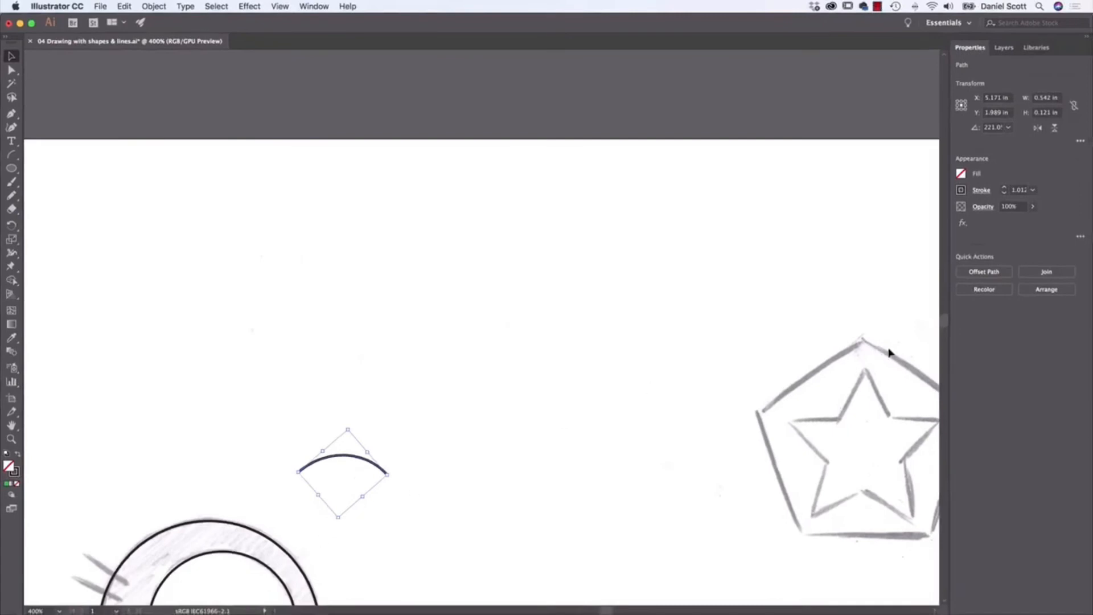
- Move the arc onto the sketched eye inside the face circle, scale it down to fit, and deselect it
{"action": "mouse_move", "coordinate": [943, 317]}
{"action": "left_mouse_down"}
{"action": "mouse_move", "coordinate": [943, 328]}
{"action": "mouse_move", "coordinate": [943, 315]}
{"action": "left_mouse_up"}
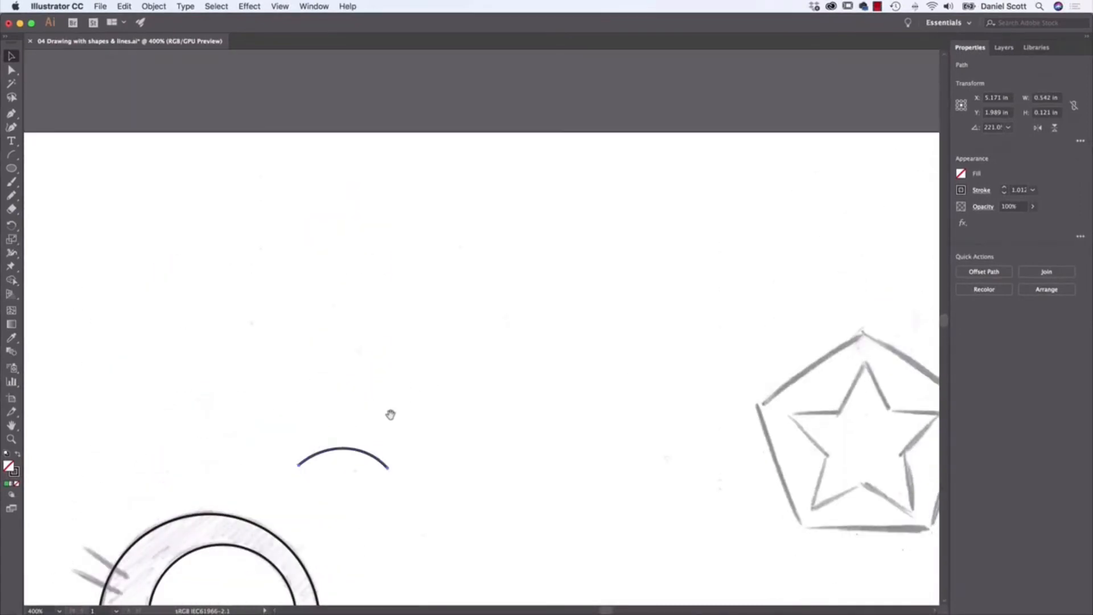
{"action": "mouse_move", "coordinate": [391, 415]}
{"action": "left_mouse_down"}
{"action": "mouse_move", "coordinate": [400, 313]}
{"action": "mouse_move", "coordinate": [591, 99]}
{"action": "mouse_move", "coordinate": [515, 285]}
{"action": "mouse_move", "coordinate": [478, 289]}
{"action": "left_mouse_up"}
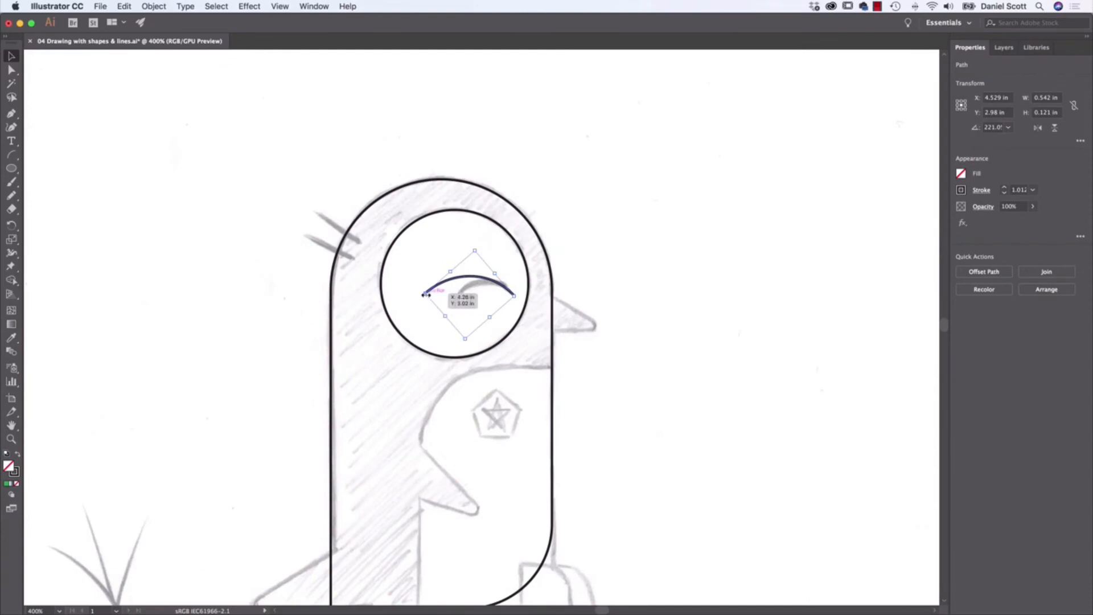
{"action": "left_click_drag", "start_coordinate": [424, 294], "coordinate": [457, 293]}
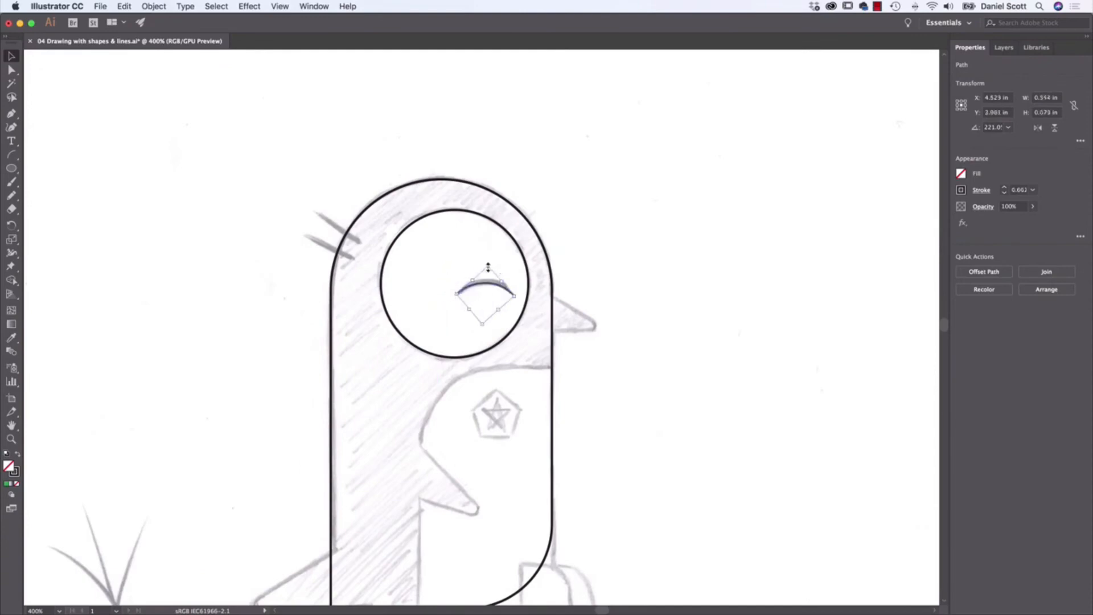
{"action": "mouse_move", "coordinate": [496, 287]}
{"action": "left_mouse_down"}
{"action": "mouse_move", "coordinate": [460, 296]}
{"action": "mouse_move", "coordinate": [492, 282]}
{"action": "left_mouse_up"}
{"action": "key", "text": "Down"}
{"action": "key", "text": "Left"}
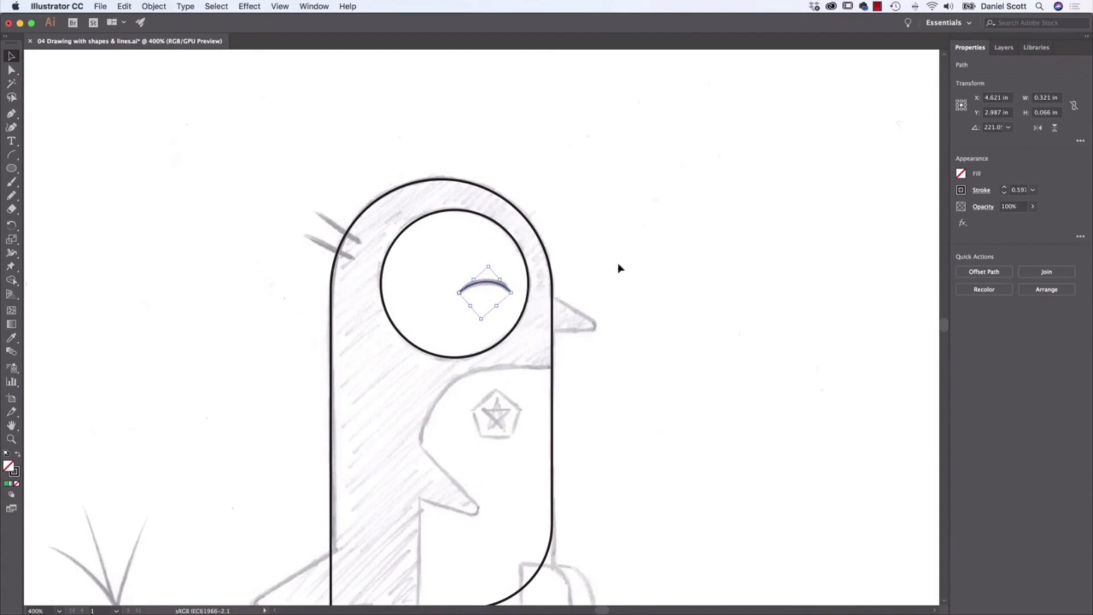
{"action": "left_click", "coordinate": [653, 228]}
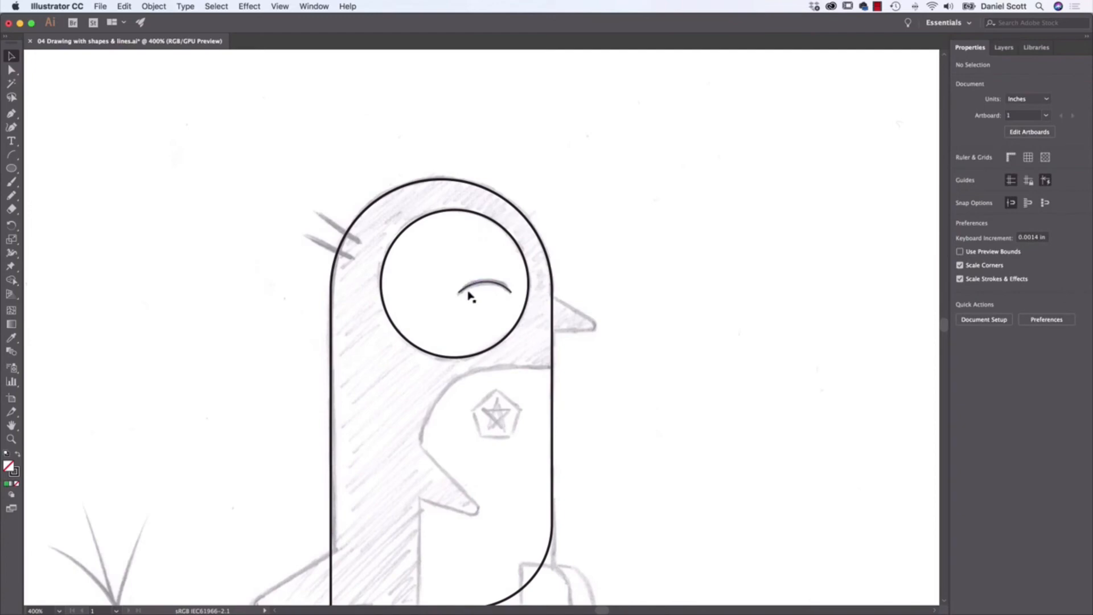
- Set the eye arc's stroke weight to 4 pt and deselect it
{"action": "left_click", "coordinate": [487, 286]}
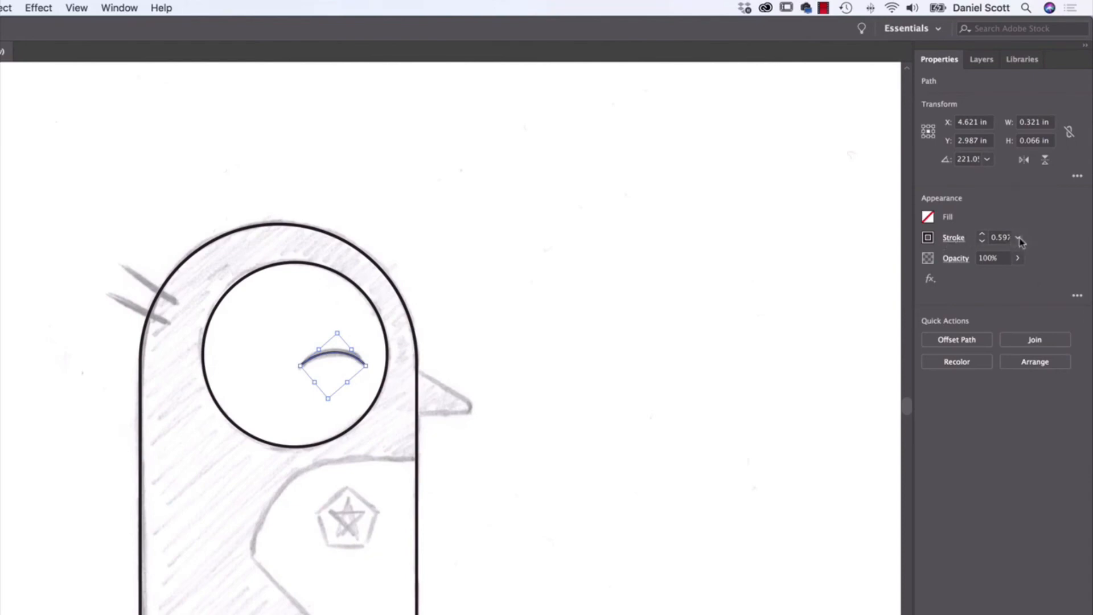
{"action": "left_click", "coordinate": [983, 235]}
{"action": "left_click", "coordinate": [982, 235]}
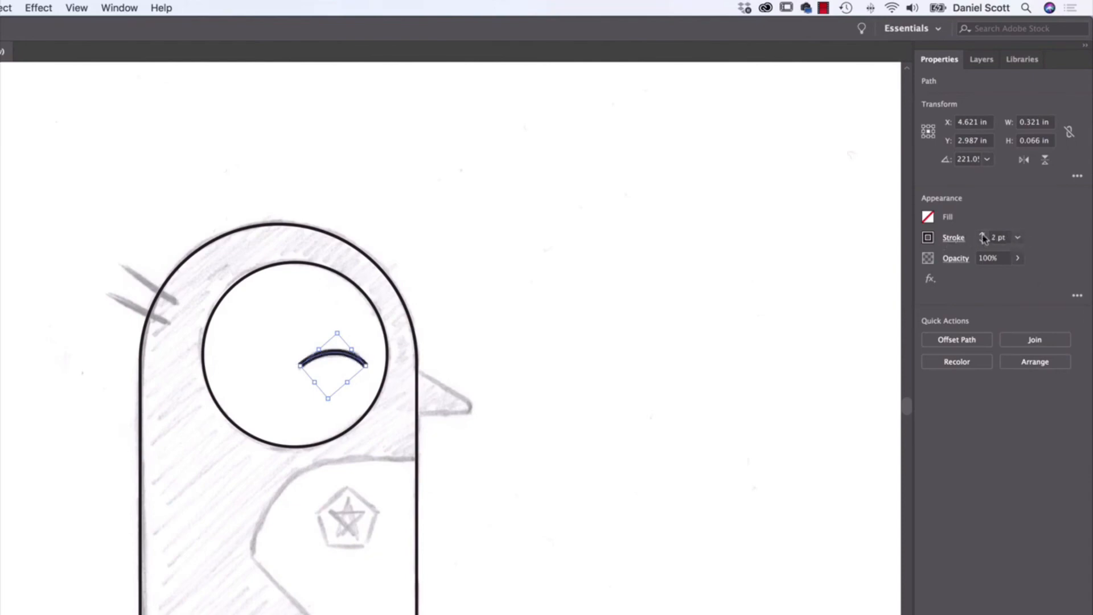
{"action": "left_click", "coordinate": [1017, 238]}
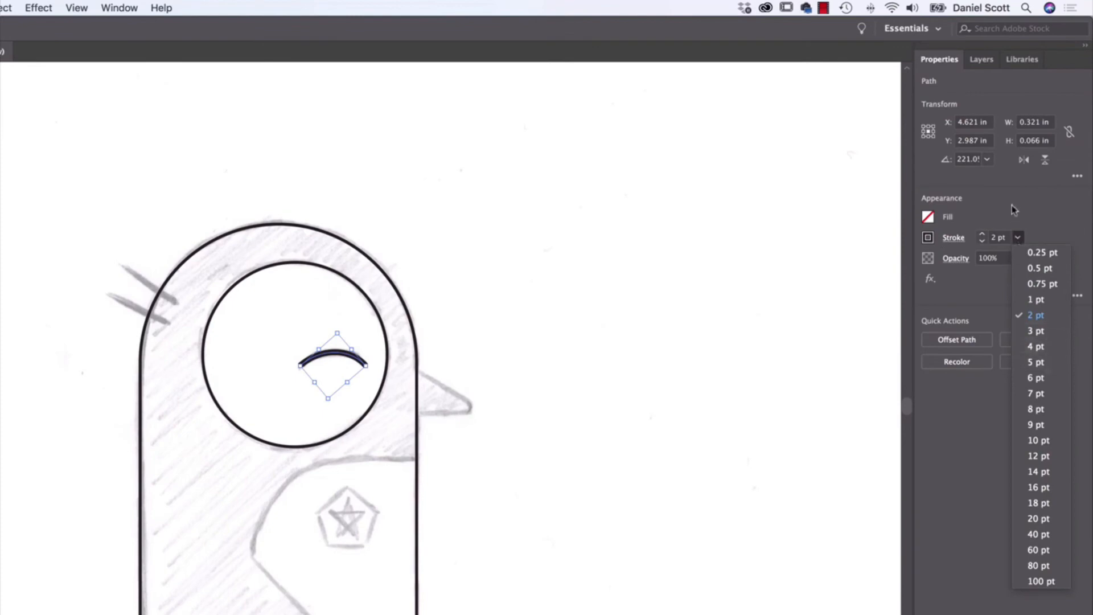
{"action": "left_click", "coordinate": [982, 235]}
{"action": "left_click", "coordinate": [982, 235]}
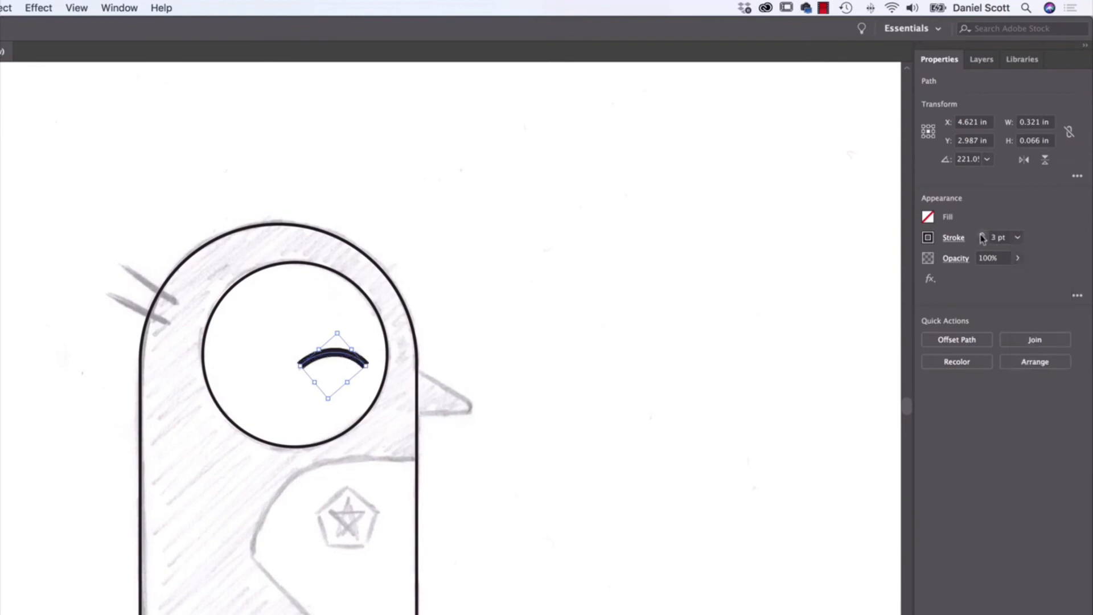
{"action": "left_click", "coordinate": [981, 235]}
{"action": "left_click", "coordinate": [569, 275]}
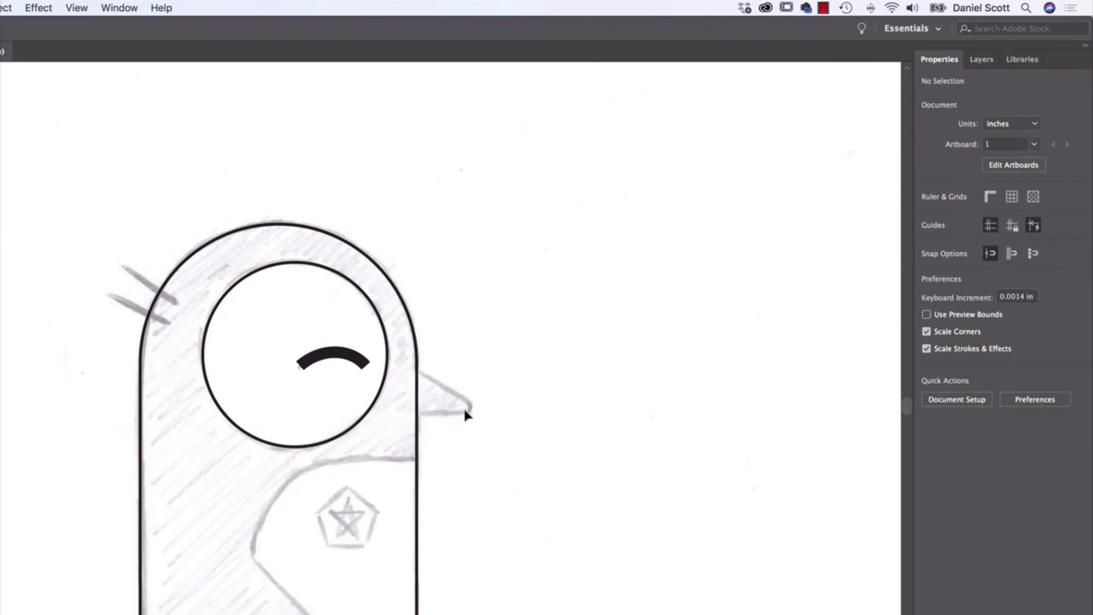
- Give the eye arc's stroke a round cap, then deselect it
{"action": "left_click", "coordinate": [334, 357]}
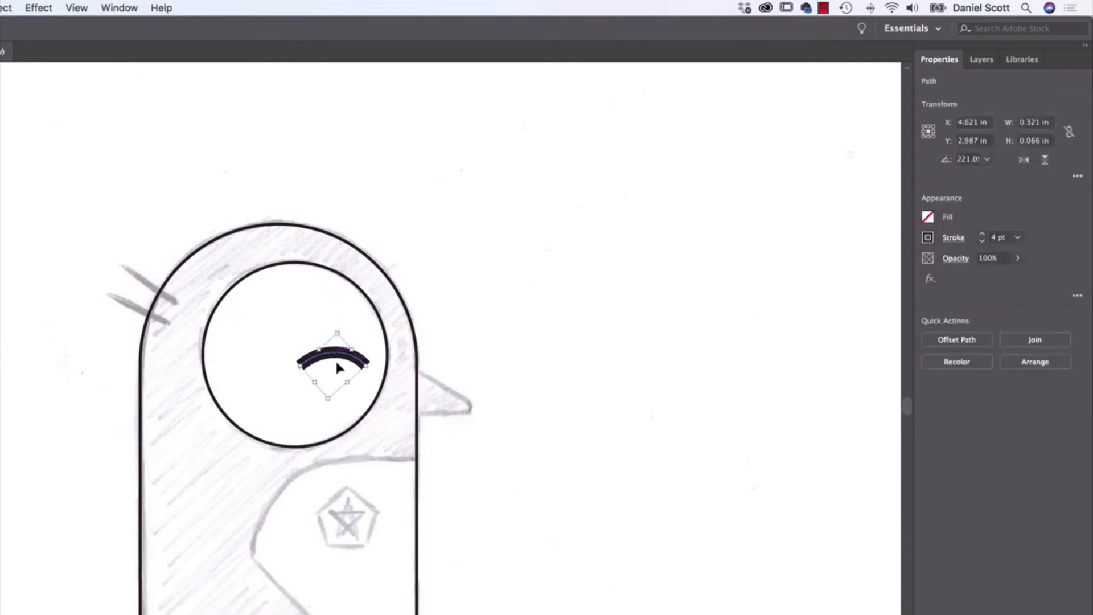
{"action": "left_click", "coordinate": [445, 314]}
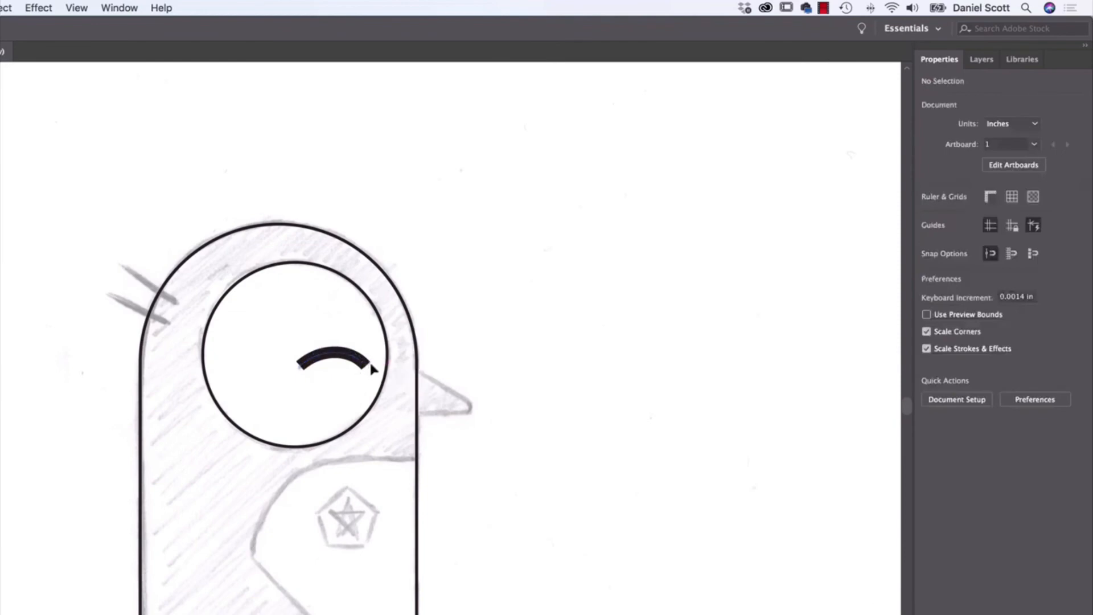
{"action": "left_click", "coordinate": [336, 357]}
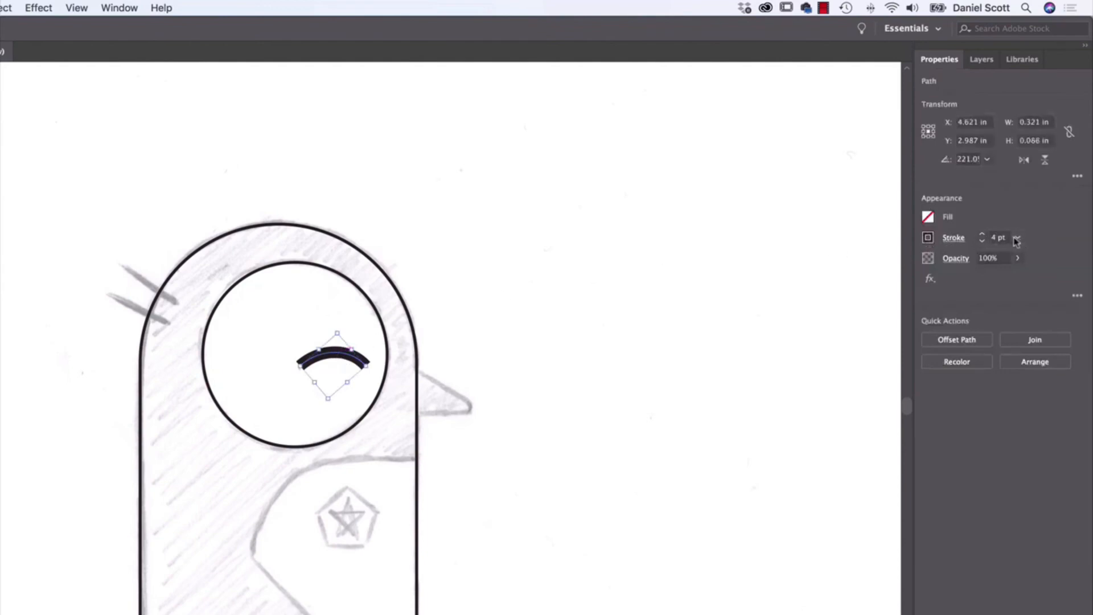
{"action": "left_click", "coordinate": [953, 238]}
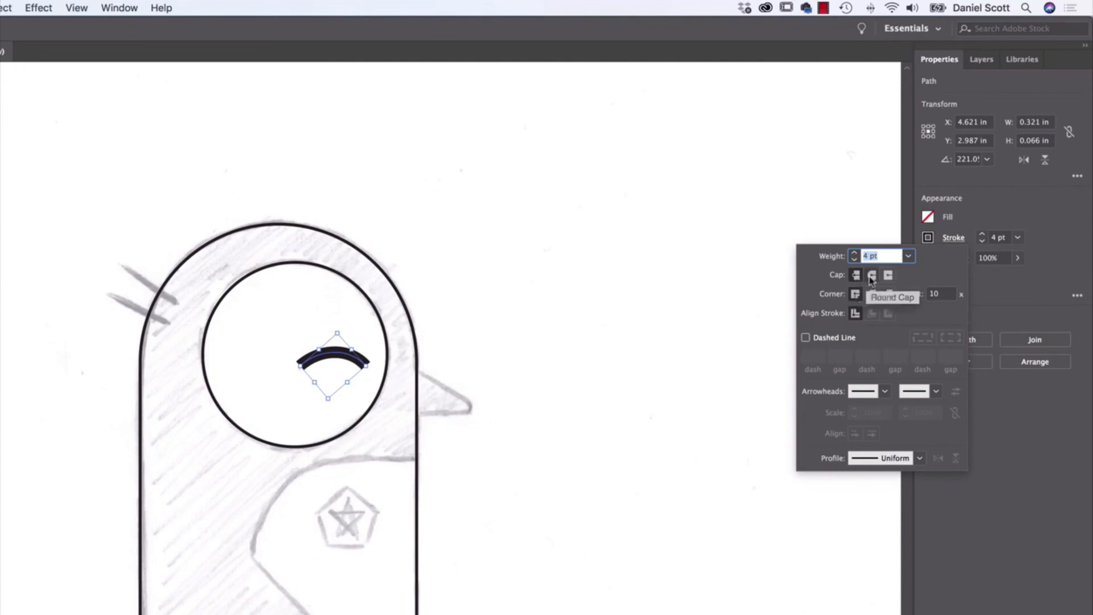
{"action": "left_click", "coordinate": [871, 276]}
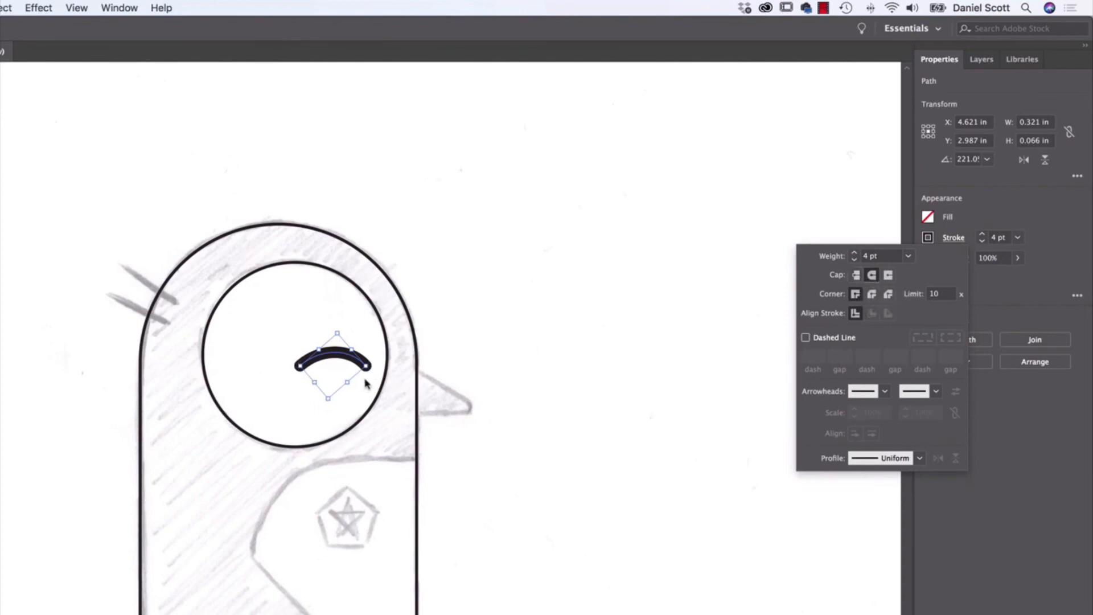
{"action": "left_click", "coordinate": [888, 276]}
{"action": "left_click", "coordinate": [855, 277]}
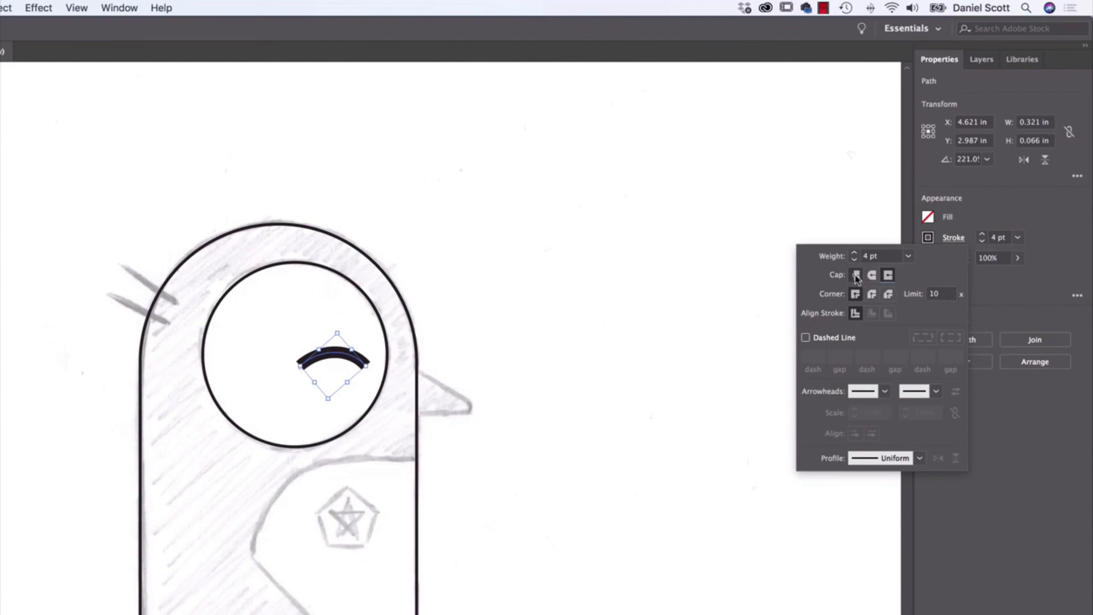
{"action": "left_click", "coordinate": [888, 277]}
{"action": "left_click", "coordinate": [872, 276]}
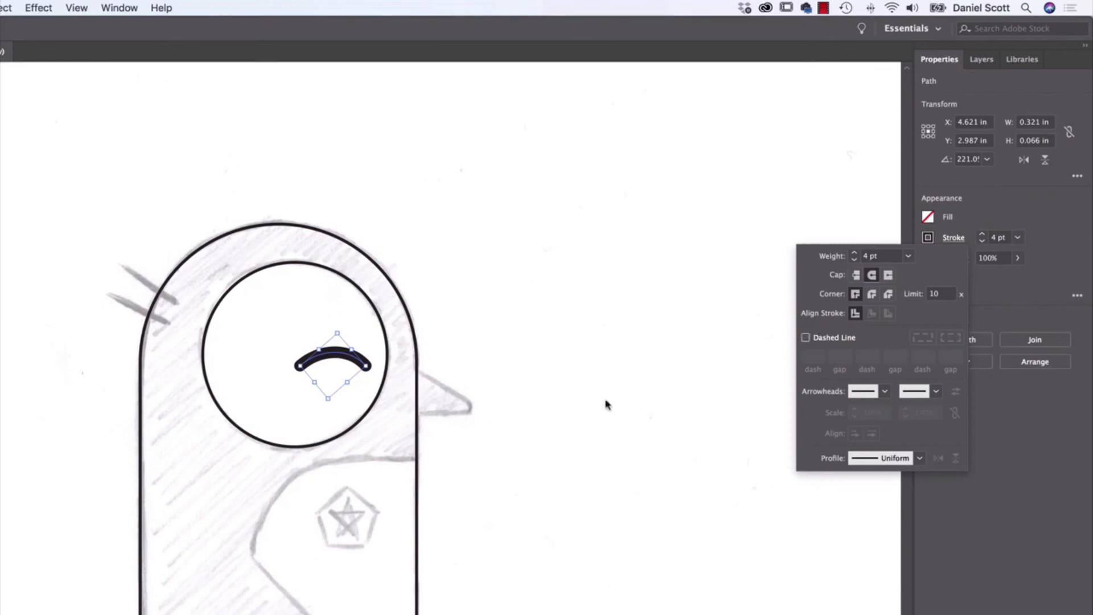
{"action": "left_click", "coordinate": [542, 288]}
{"action": "left_click", "coordinate": [543, 292]}
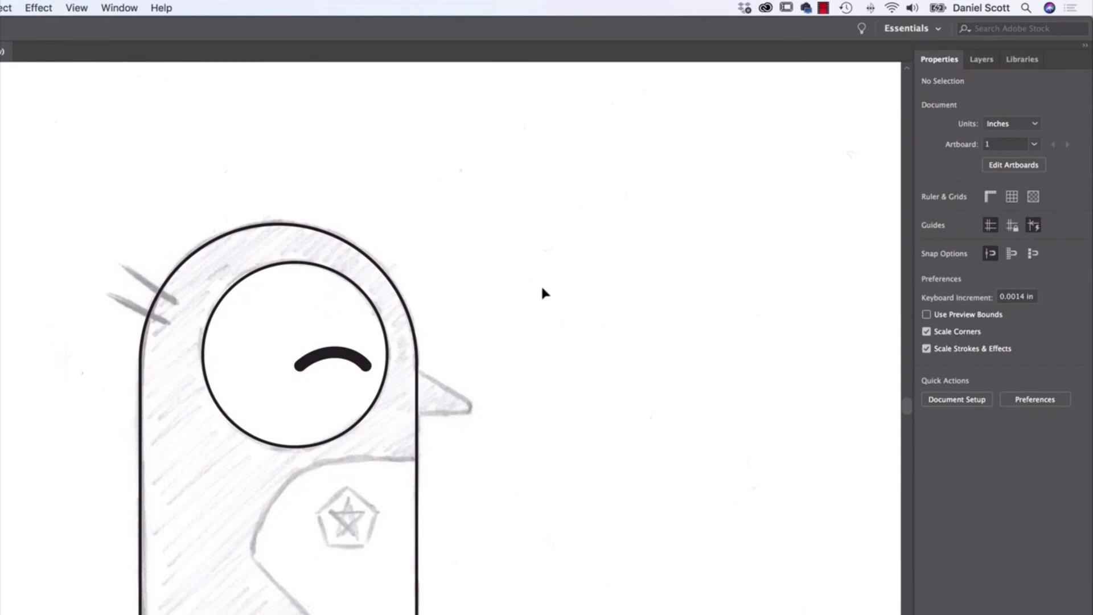
- Try drawing a polygon beside the penguin with the Polygon tool, then delete it
{"action": "scroll", "coordinate": [399, 513], "scroll_direction": "down", "scroll_amount": 5}
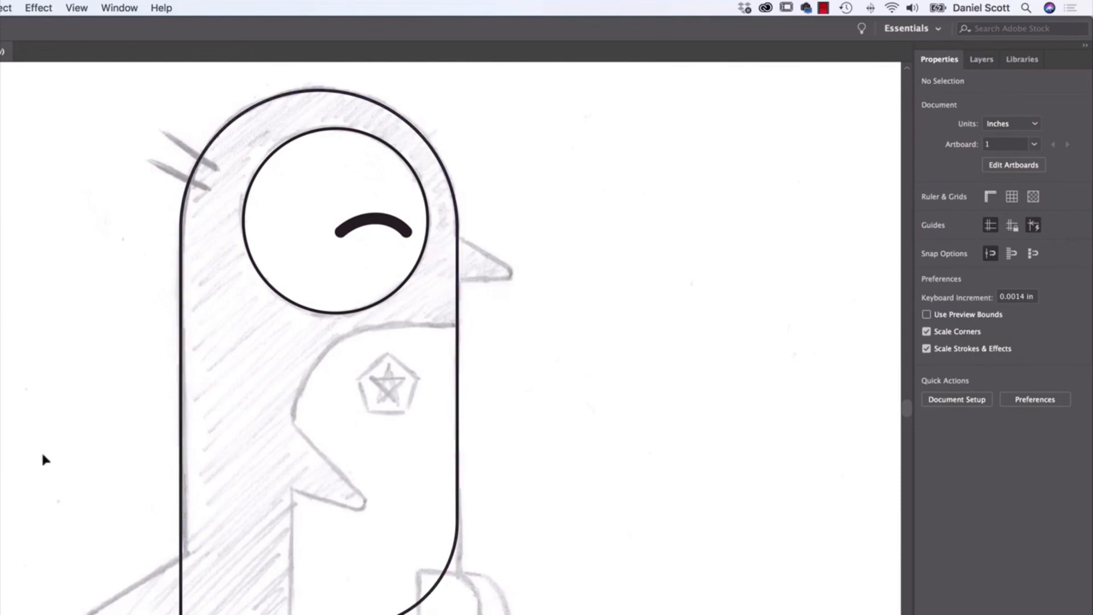
{"action": "left_click", "coordinate": [14, 211]}
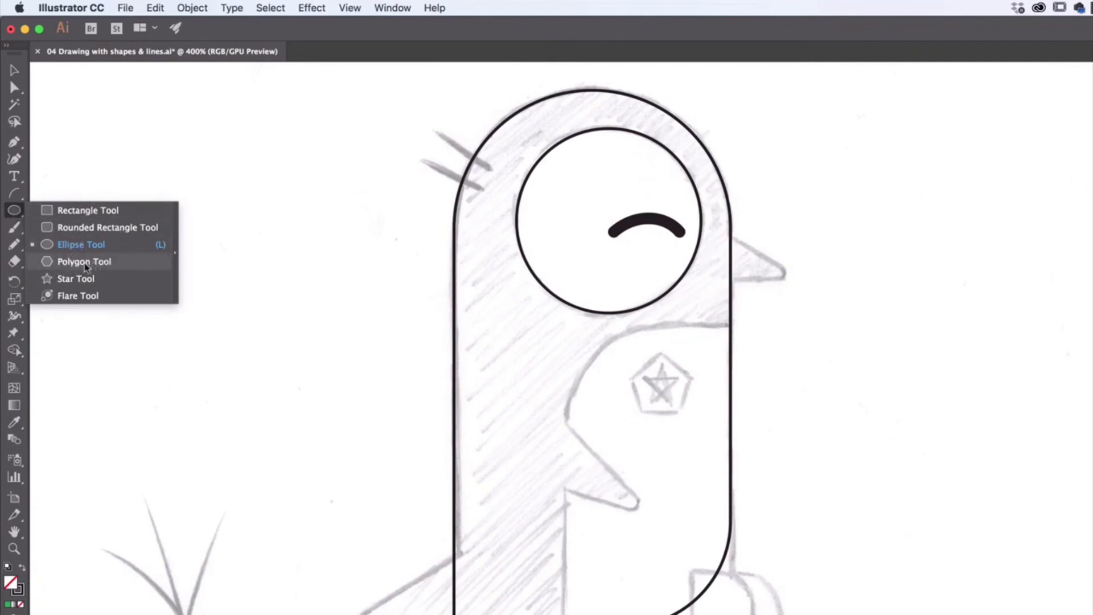
{"action": "left_click", "coordinate": [85, 263]}
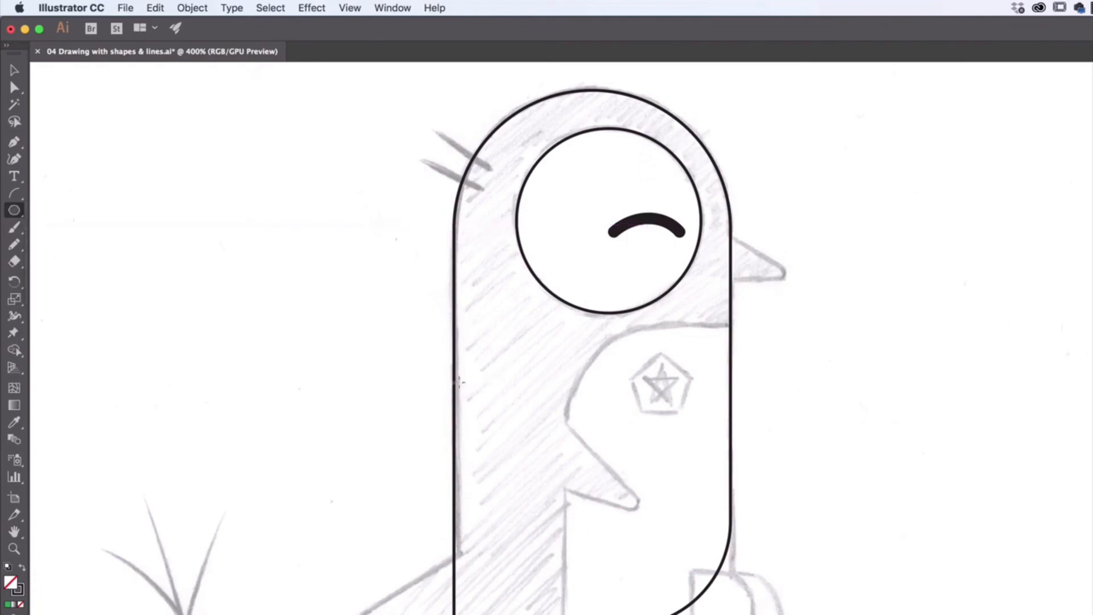
{"action": "left_click_drag", "start_coordinate": [243, 254], "coordinate": [353, 384]}
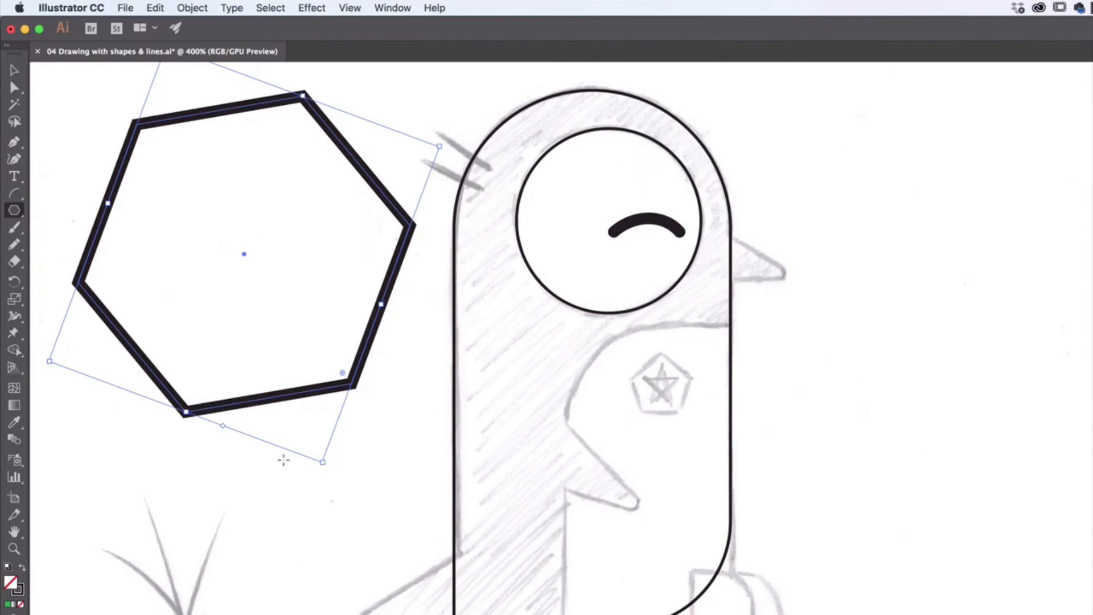
{"action": "key", "text": "Delete"}
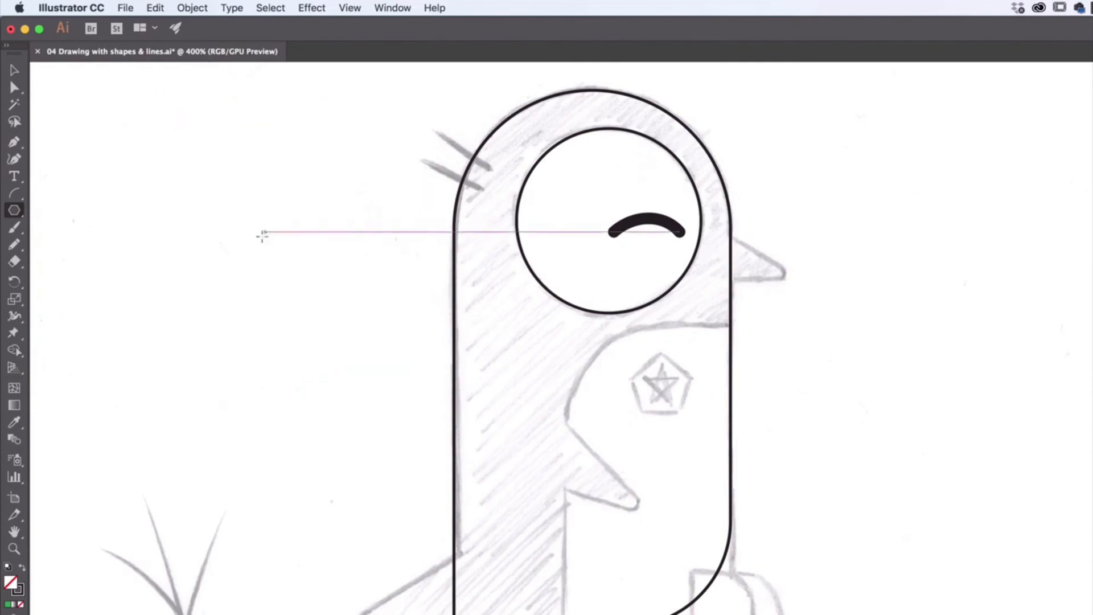
{"action": "left_click", "coordinate": [298, 273]}
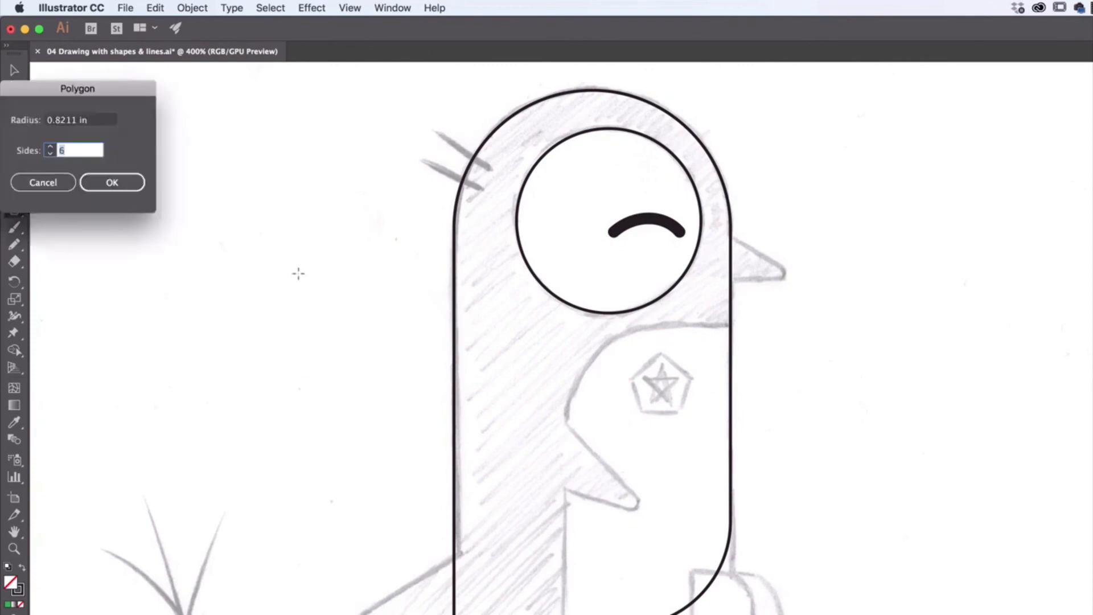
{"action": "left_click_drag", "start_coordinate": [142, 94], "coordinate": [256, 143]}
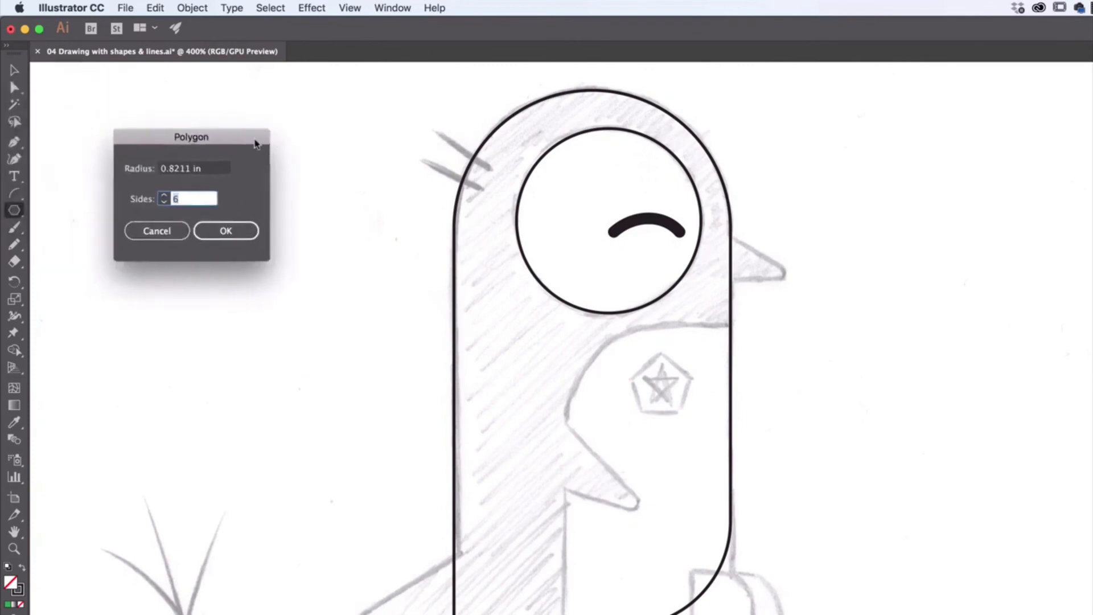
{"action": "left_click", "coordinate": [159, 233]}
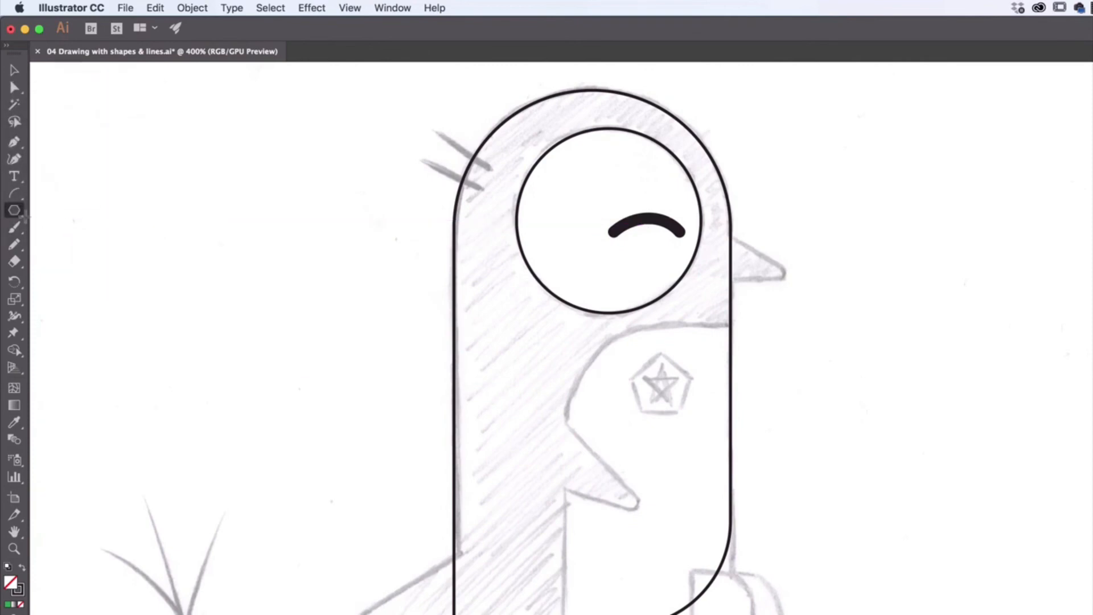
- Create a three-sided polygon beside the penguin's head with the Polygon tool
{"action": "left_click", "coordinate": [330, 272]}
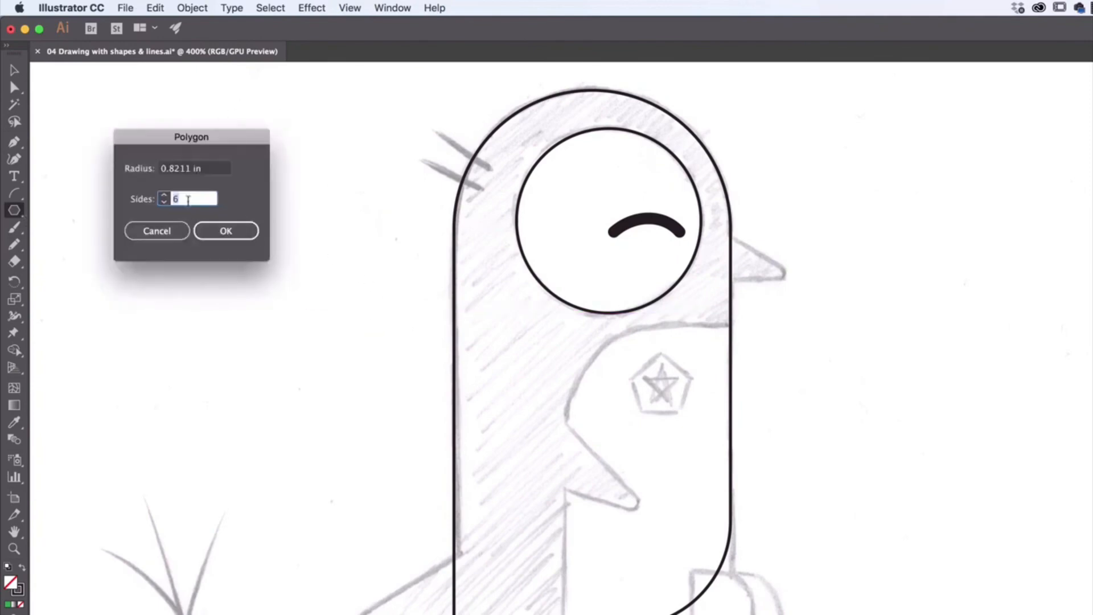
{"action": "type", "text": "3"}
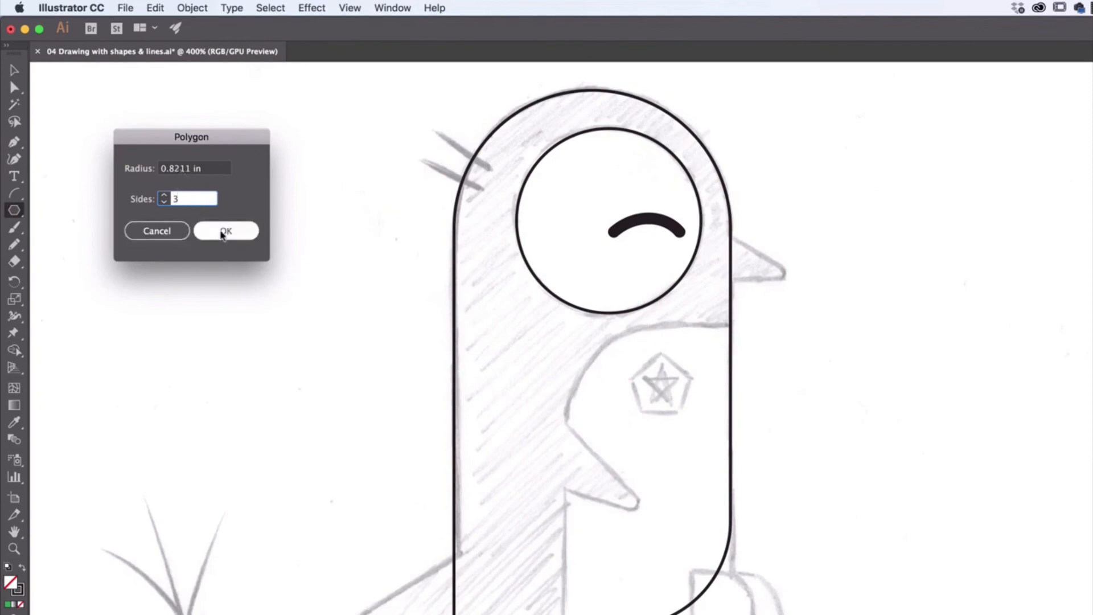
{"action": "left_click", "coordinate": [228, 232]}
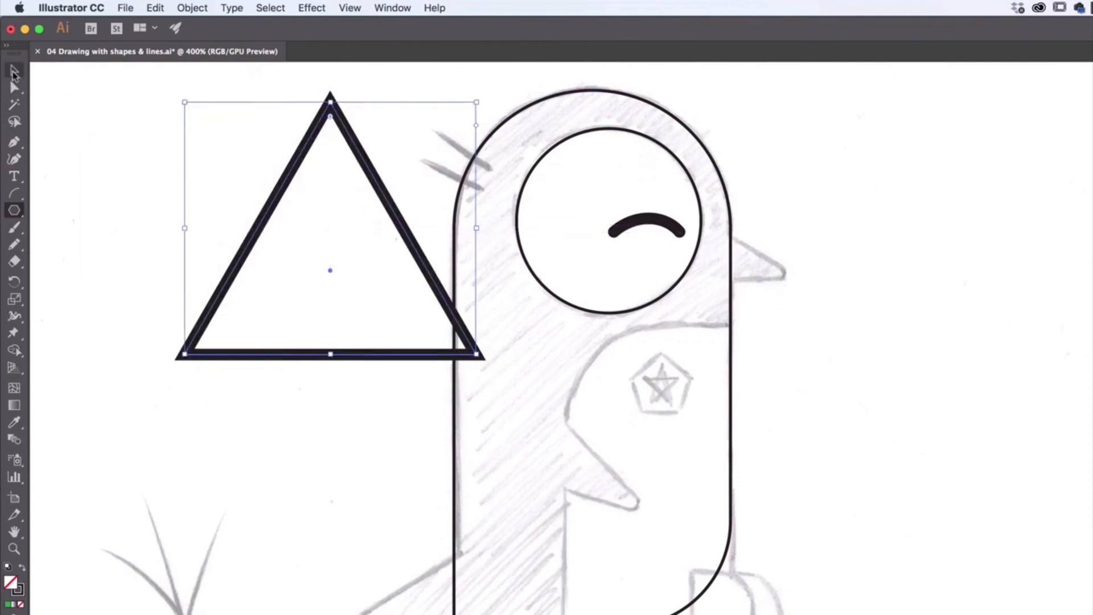
- Scale the triangle down into a smaller, narrower shape and rotate it about 135°
{"action": "left_click", "coordinate": [14, 73]}
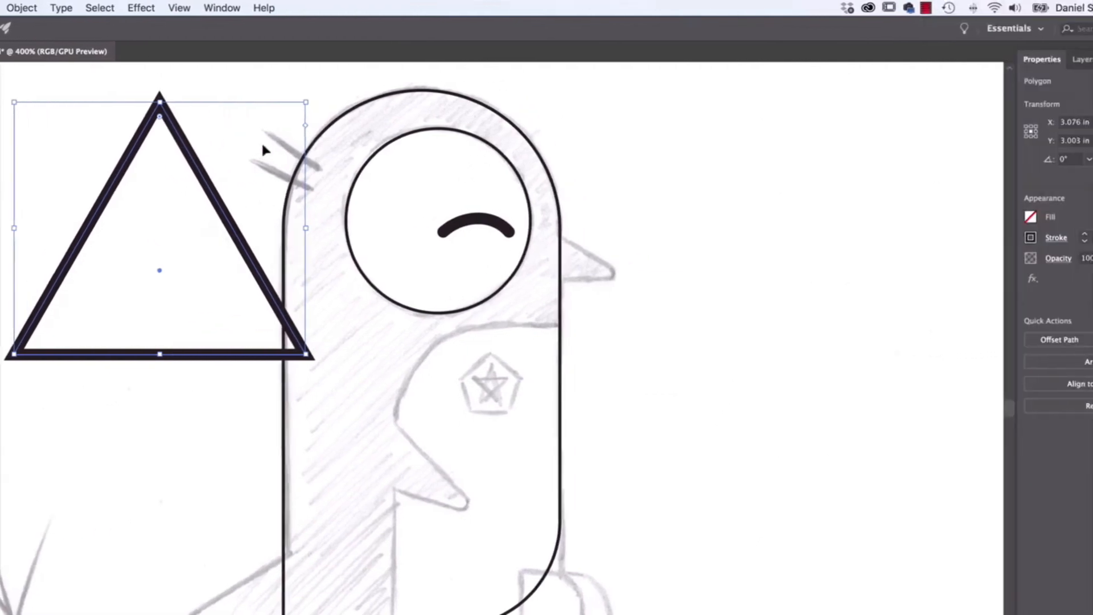
{"action": "left_click", "coordinate": [929, 217]}
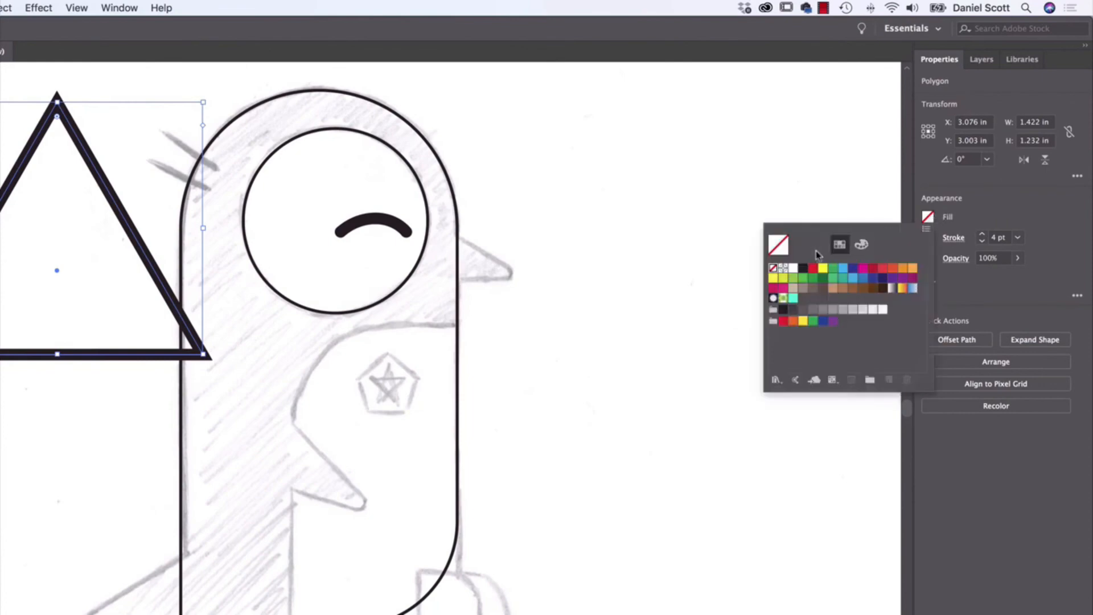
{"action": "left_click", "coordinate": [965, 198]}
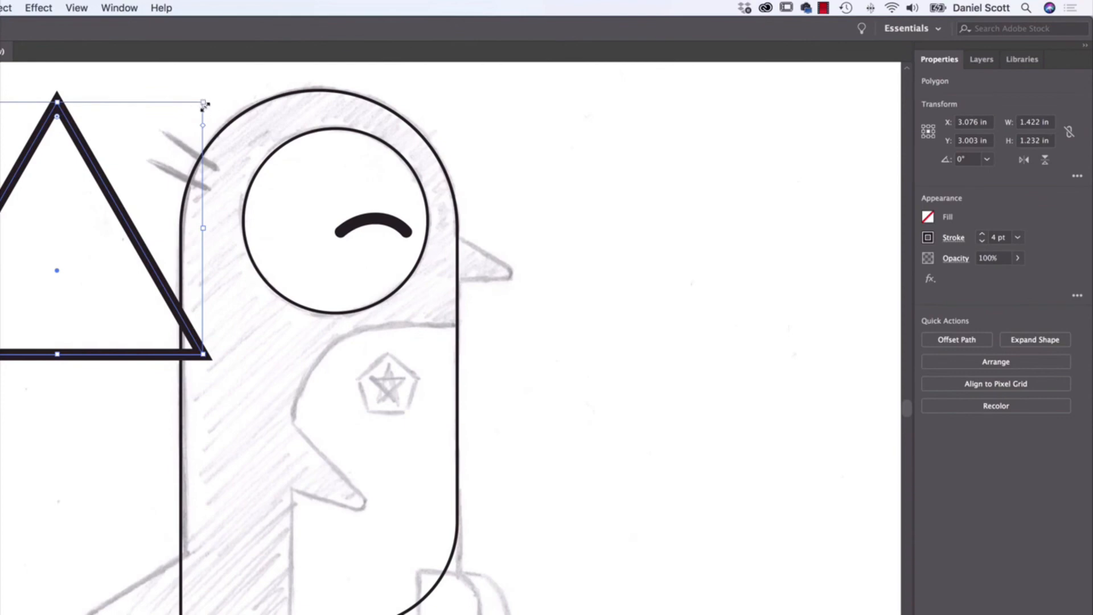
{"action": "left_click_drag", "start_coordinate": [205, 104], "coordinate": [79, 276]}
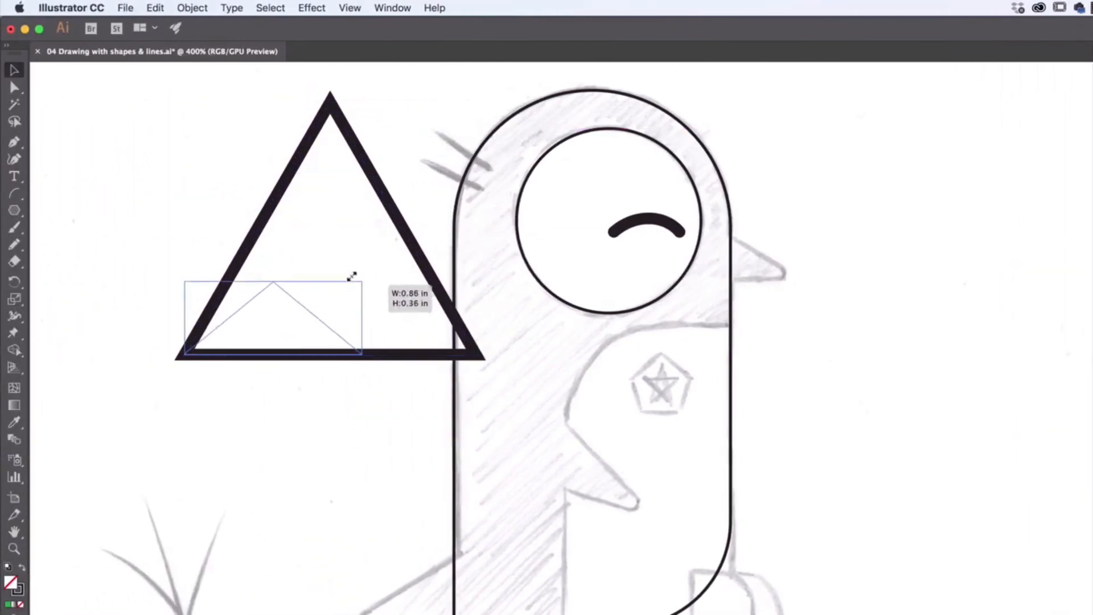
{"action": "left_click_drag", "start_coordinate": [352, 276], "coordinate": [165, 349]}
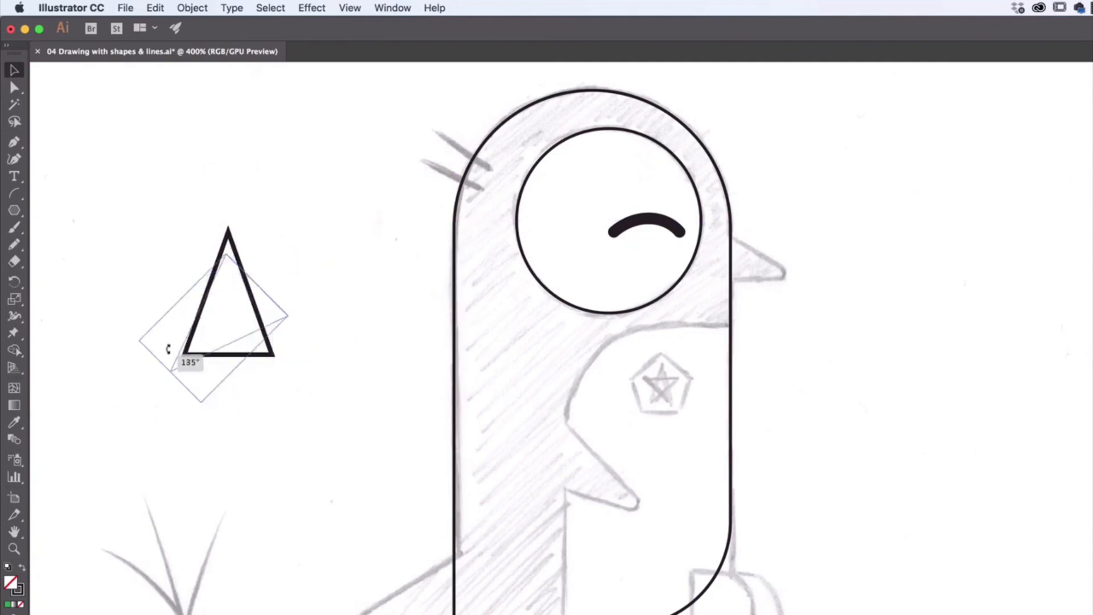